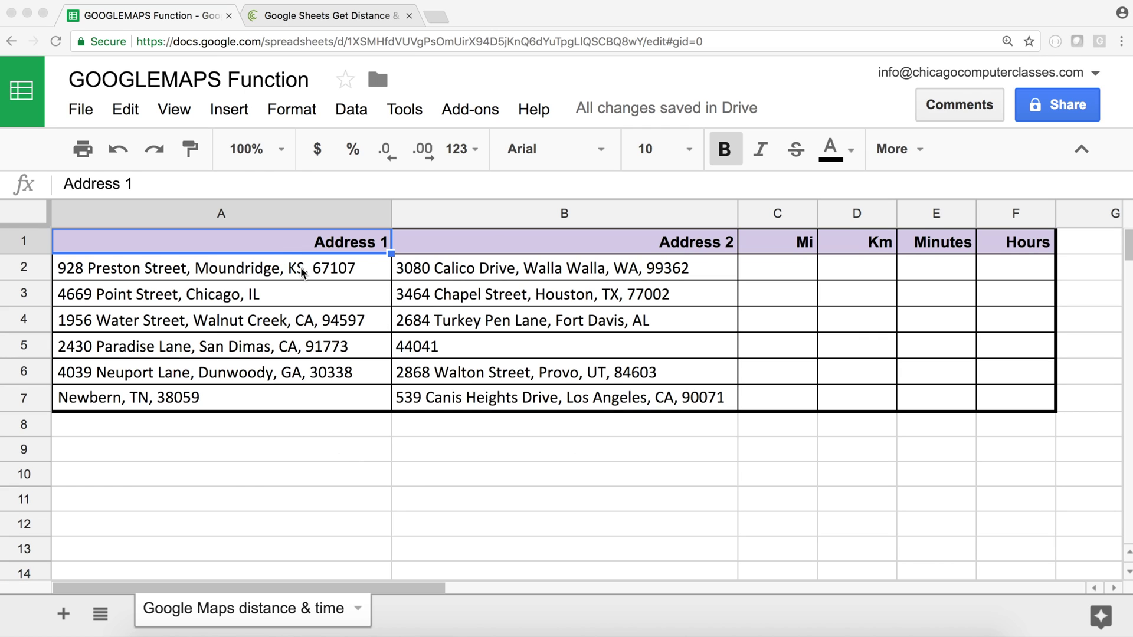
# - Review the address entries in the Address 1 and Address 2 columns
pyautogui.click(456, 272)
pyautogui.click(317, 272)
pyautogui.click(434, 321)
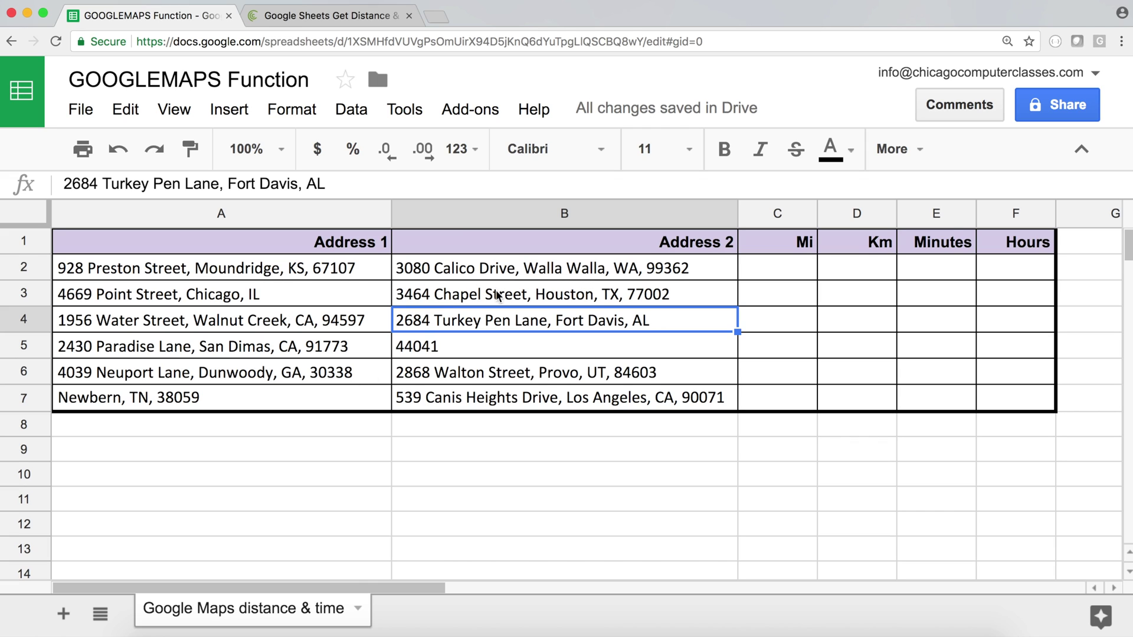
pyautogui.click(295, 278)
pyautogui.click(242, 297)
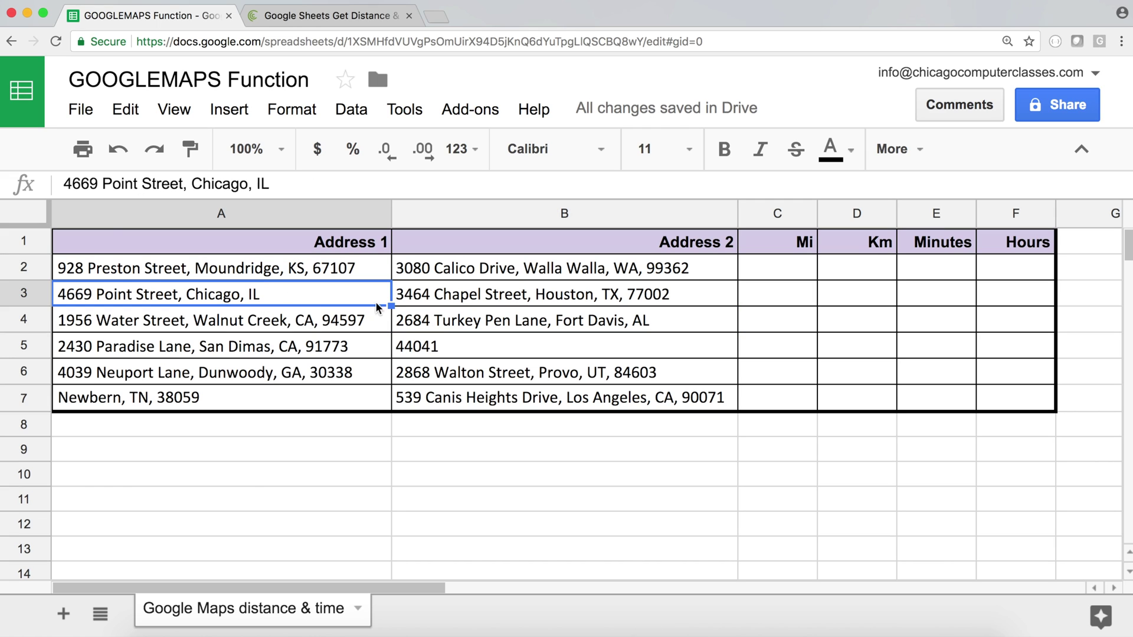
pyautogui.click(425, 348)
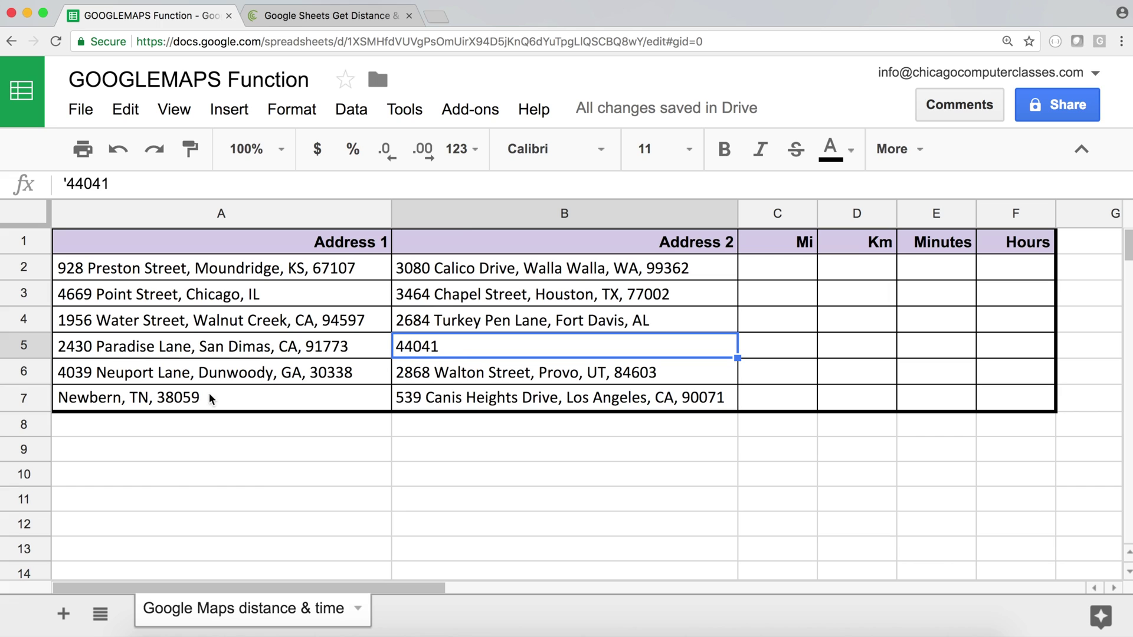
pyautogui.click(122, 397)
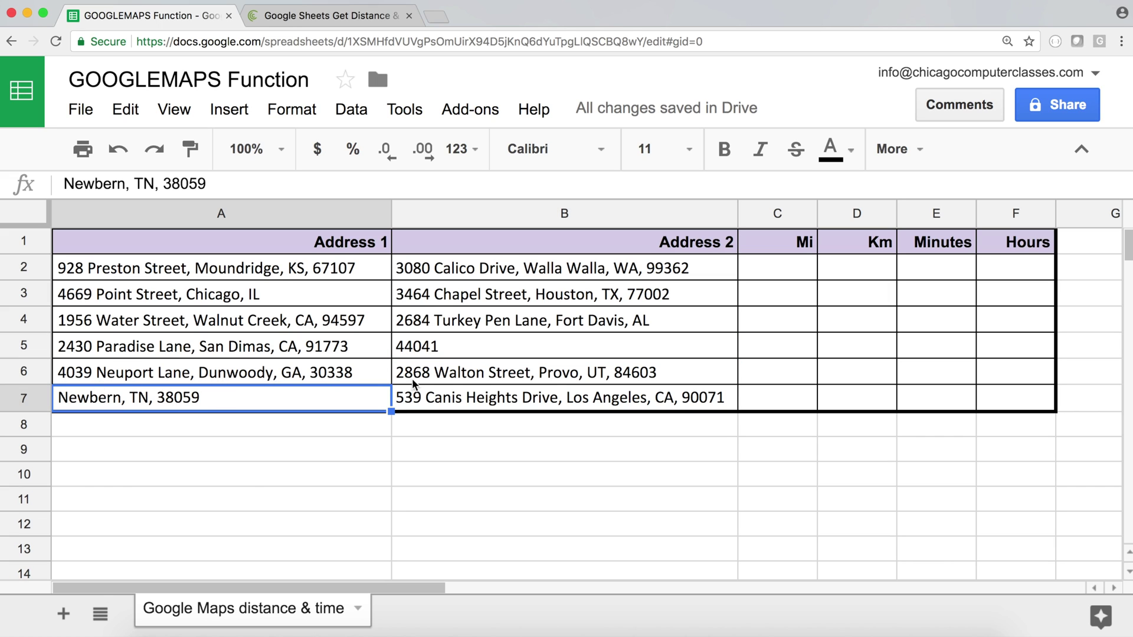
pyautogui.doubleClick(530, 370)
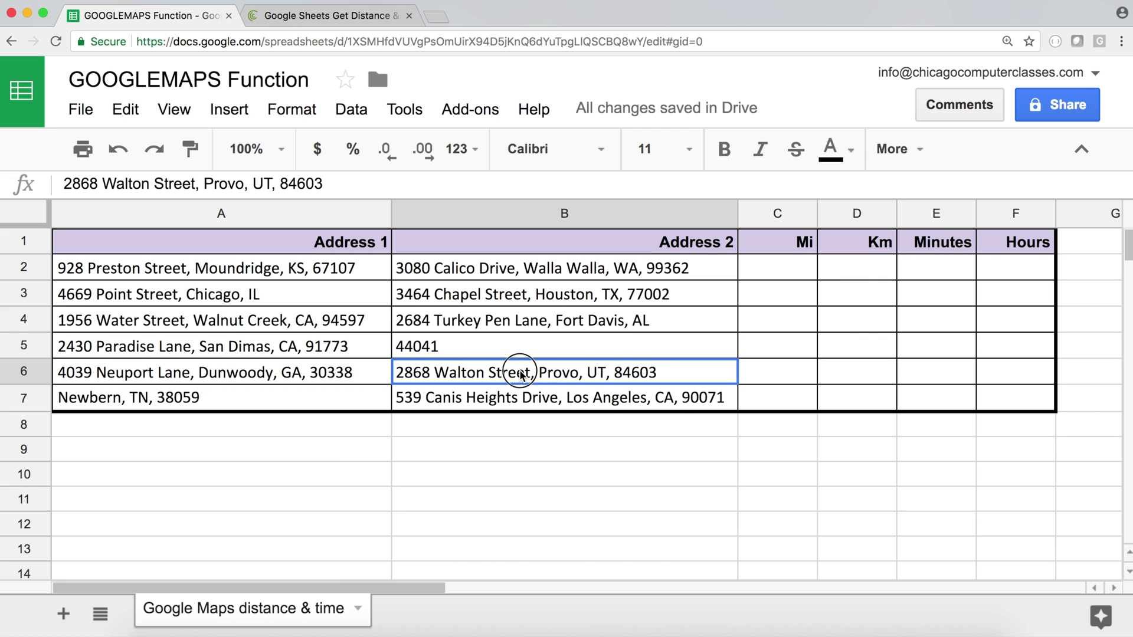
pyautogui.moveTo(547, 372); pyautogui.dragTo(344, 359)
pyautogui.press('BackSpace')
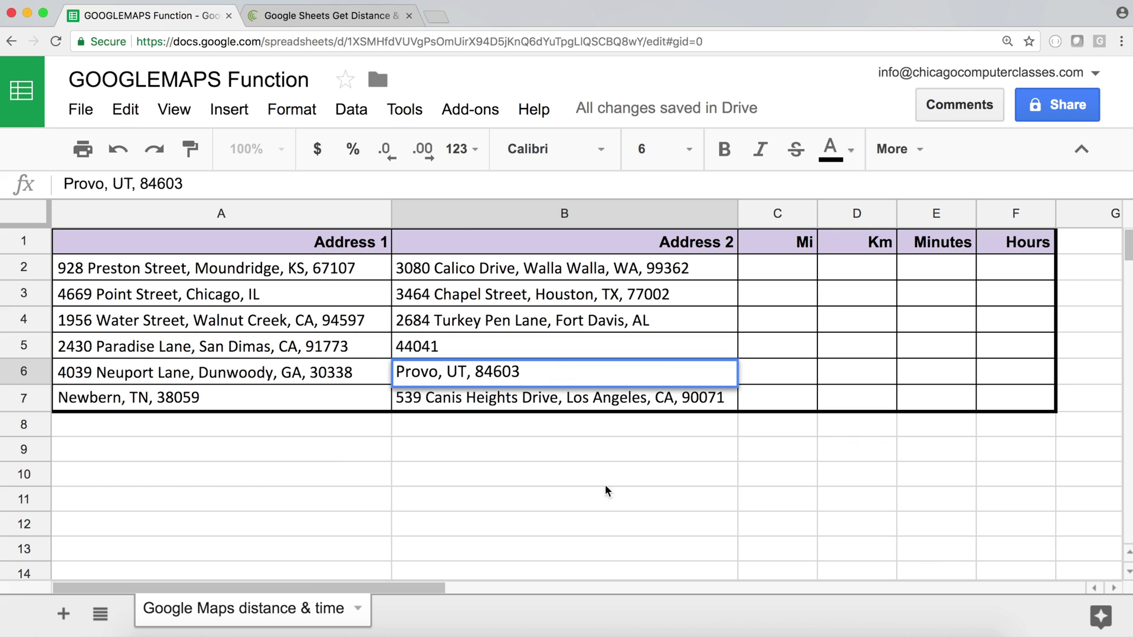
pyautogui.moveTo(466, 372); pyautogui.dragTo(624, 400)
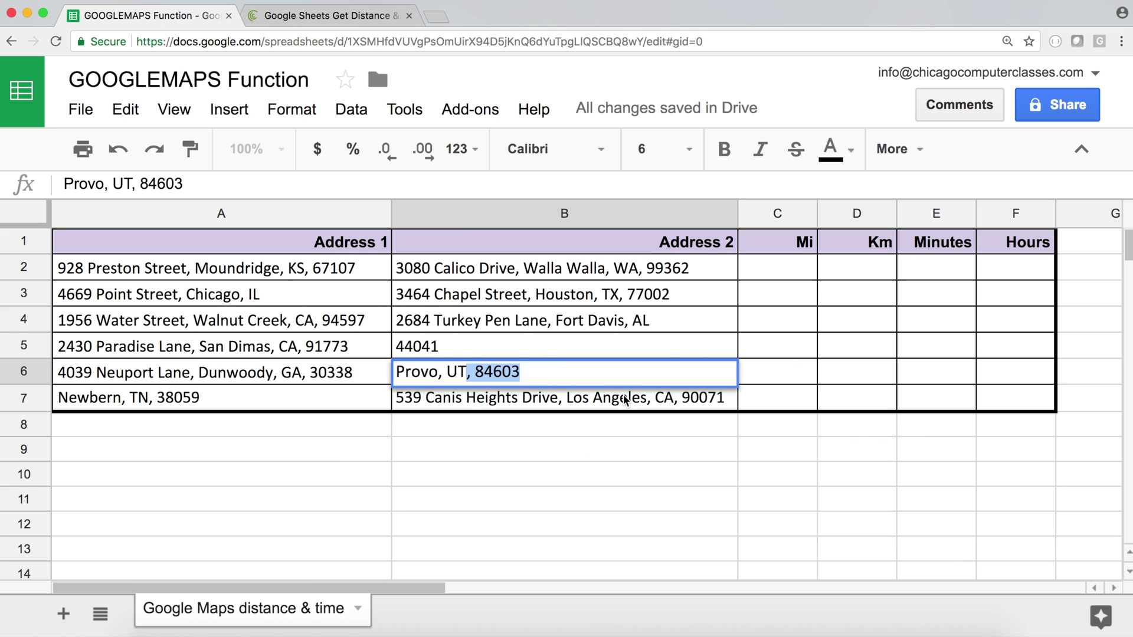
pyautogui.press('BackSpace')
pyautogui.press('Return')
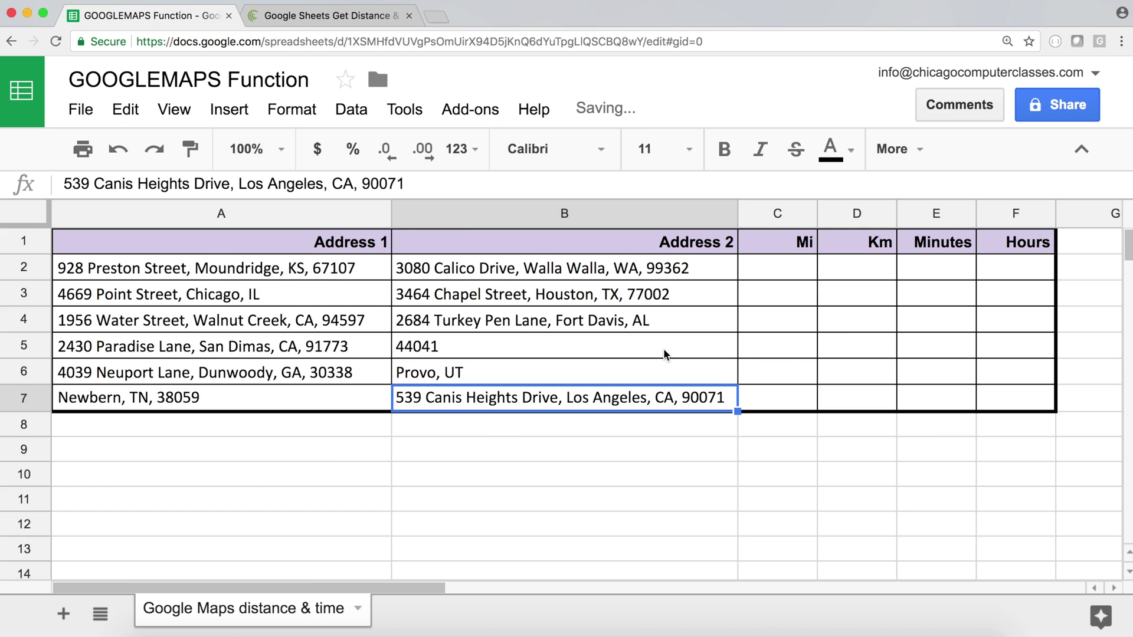
pyautogui.click(250, 251)
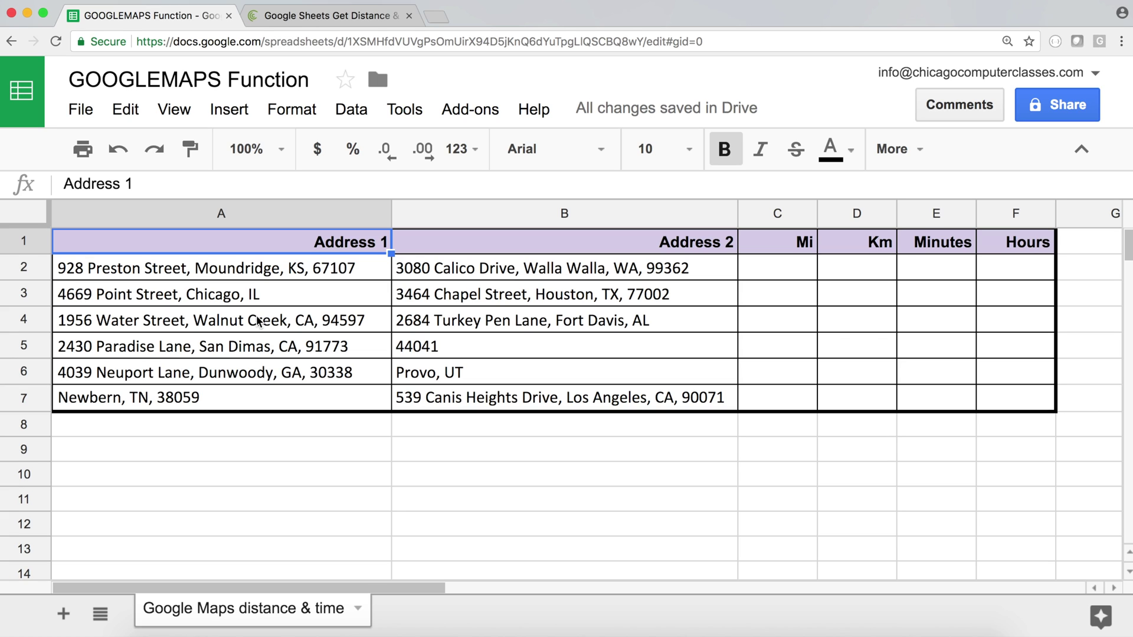
pyautogui.click(403, 113)
# - Open the script editor and rename the Untitled project to 'Maps Function'
pyautogui.click(470, 195)
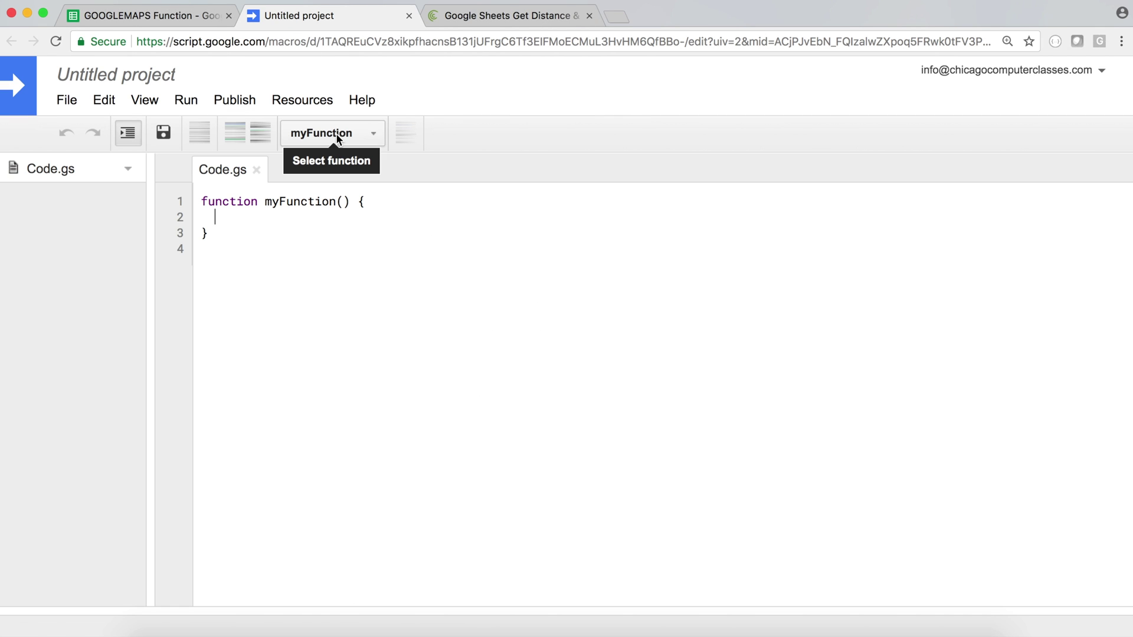
pyautogui.click(161, 87)
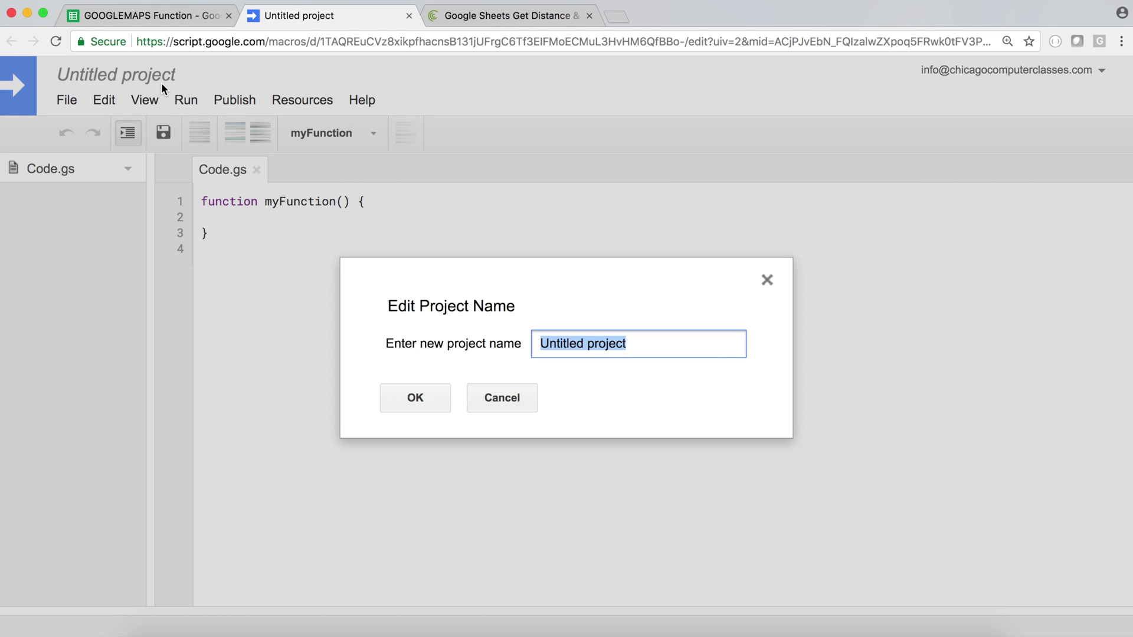
pyautogui.write('Maps ')
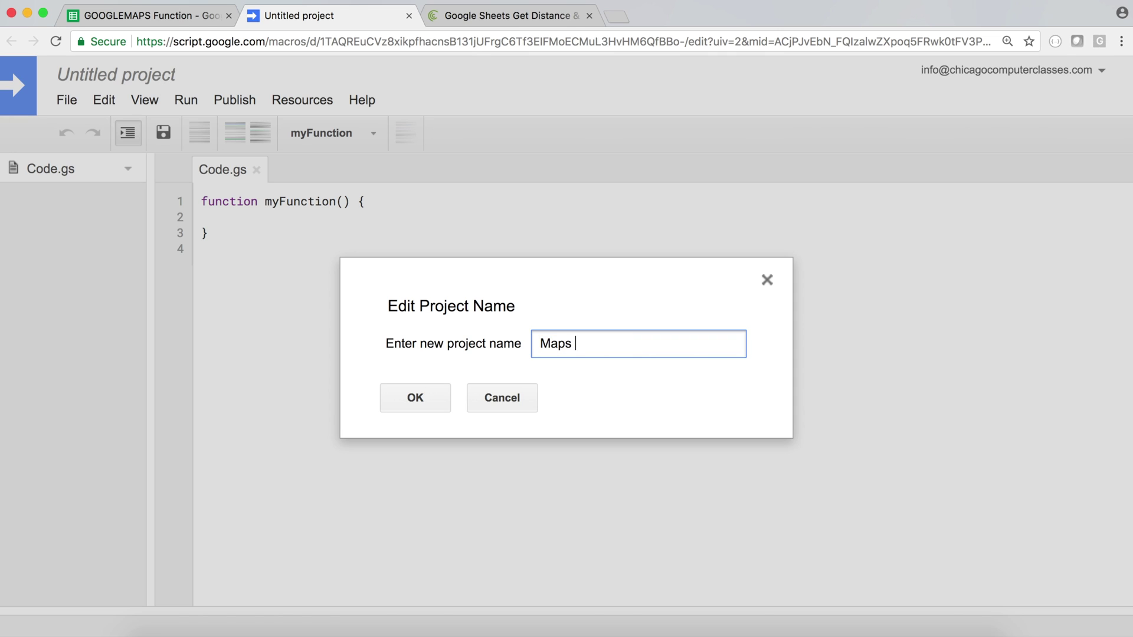
pyautogui.write('Function')
pyautogui.click(423, 405)
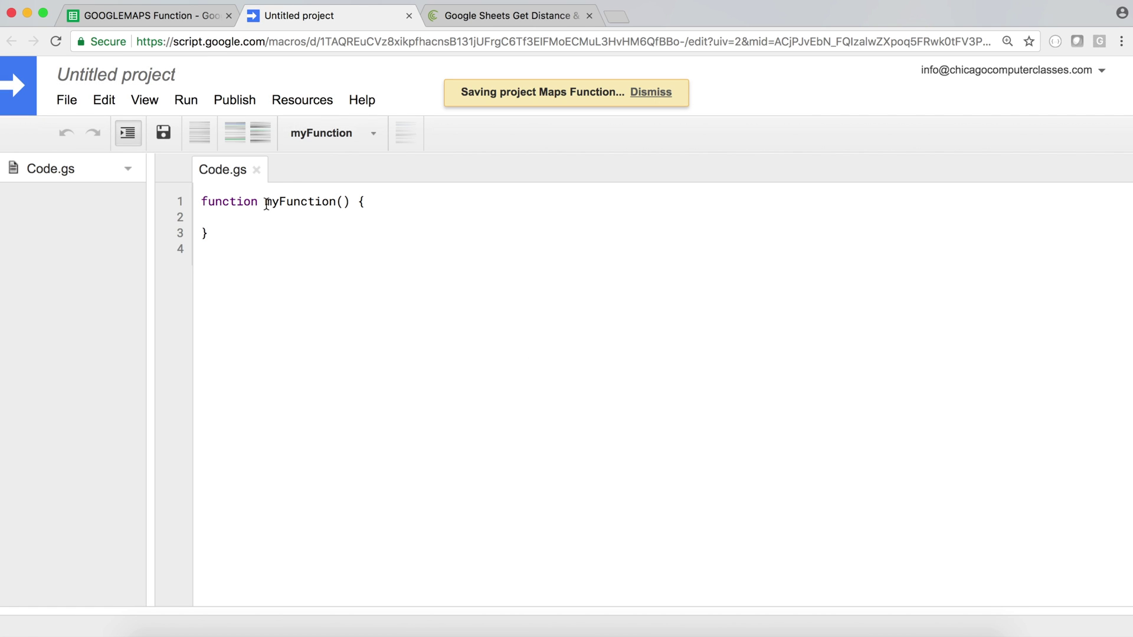
pyautogui.click(345, 271)
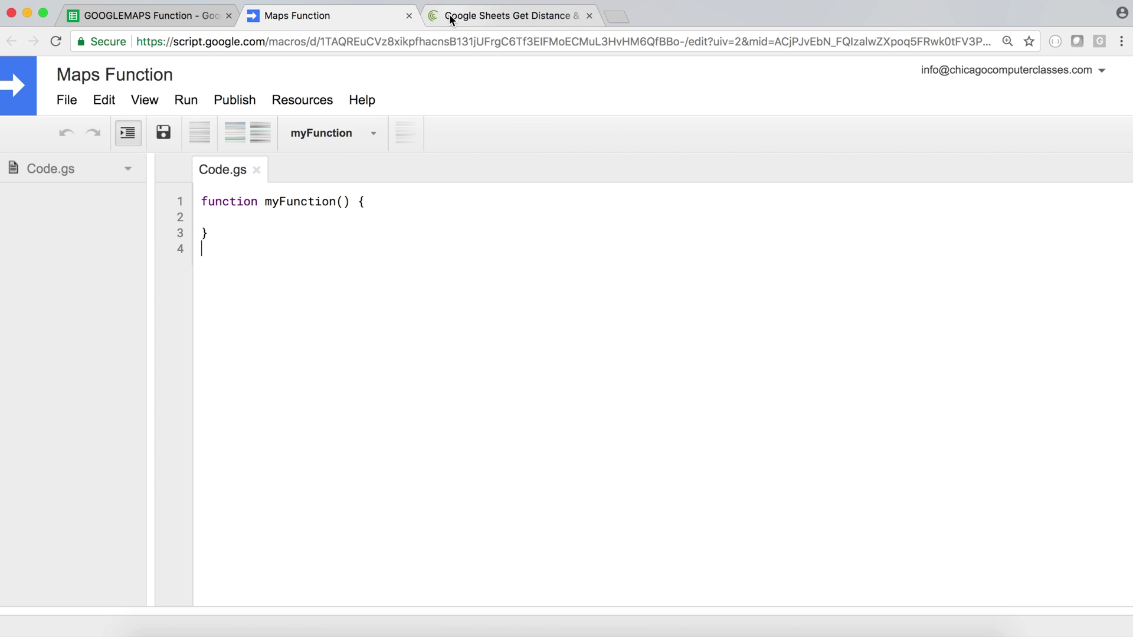
pyautogui.click(479, 19)
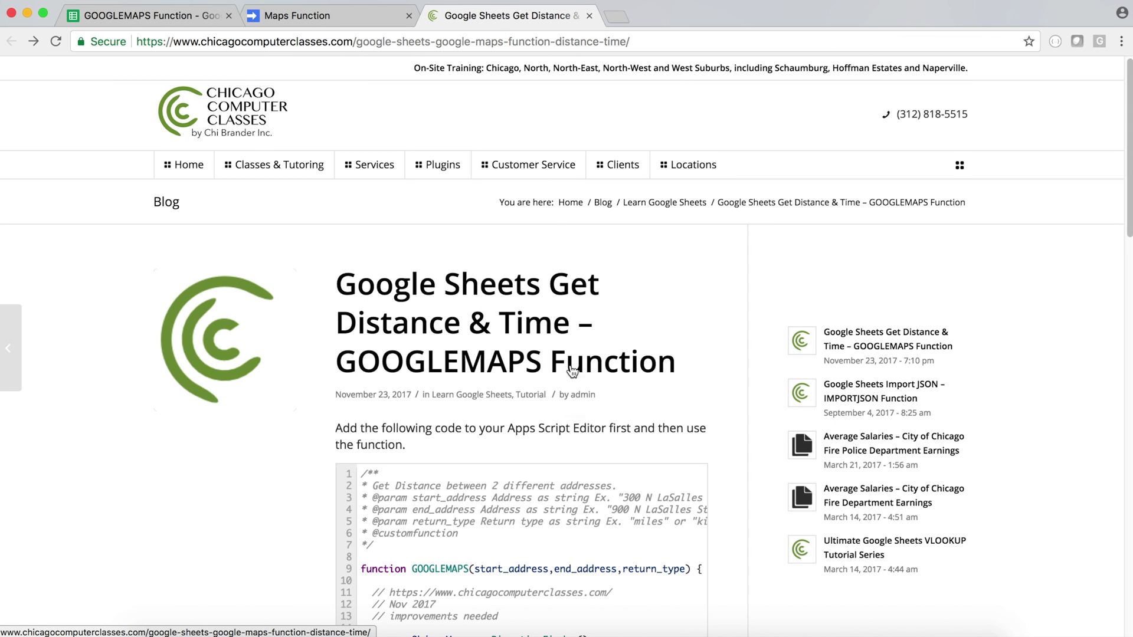
# - Scroll the blog post to the GOOGLEMAPS code box and switch it to plain-text view
pyautogui.scroll(-1, 570, 370)
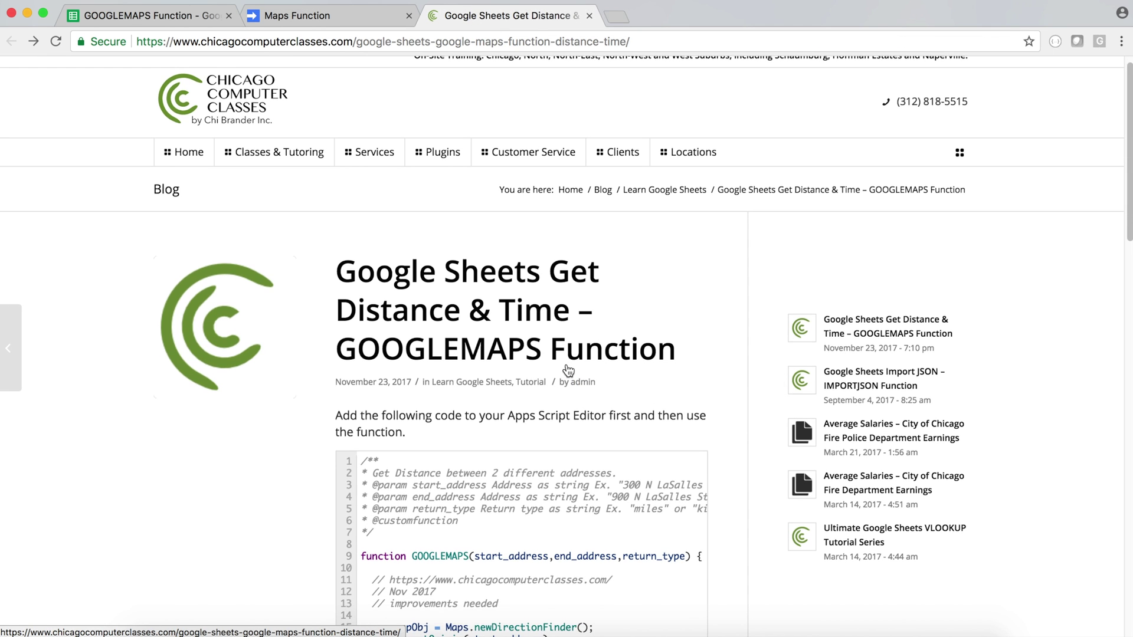
pyautogui.scroll(-3, 559, 372)
pyautogui.scroll(-5, 558, 368)
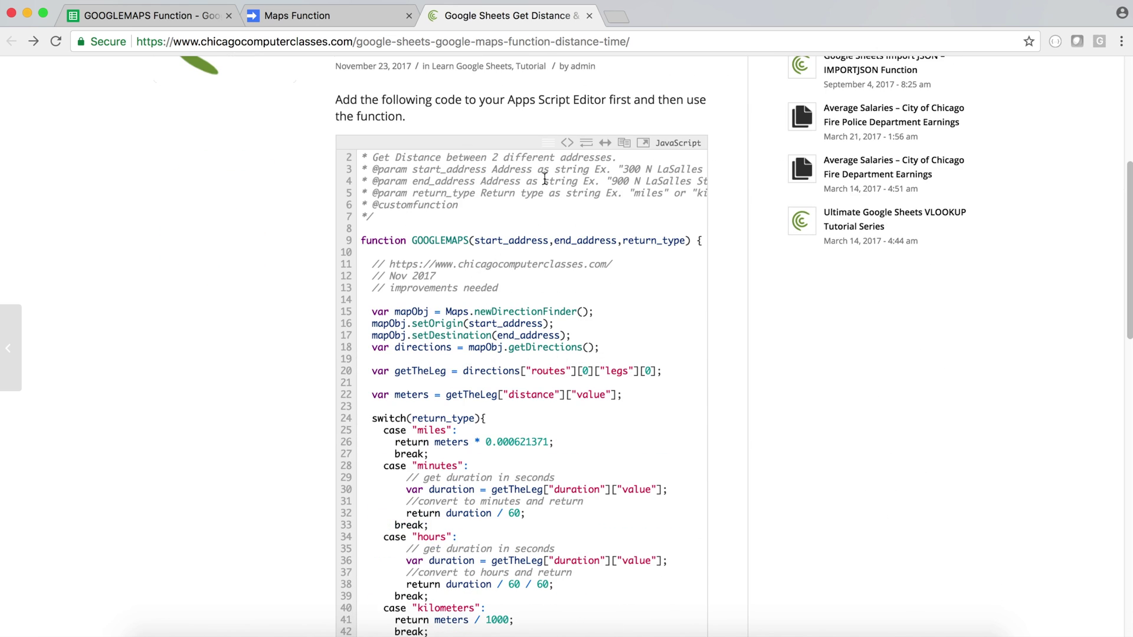
pyautogui.click(565, 143)
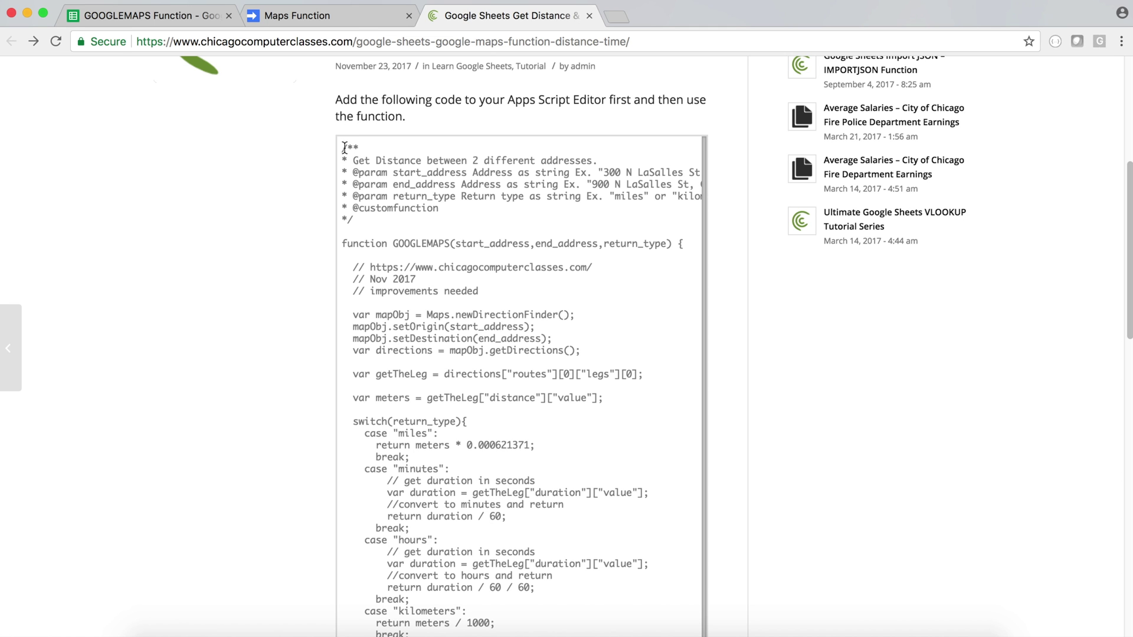
# - Select all of the GOOGLEMAPS script in the plain-text code box
pyautogui.moveTo(344, 147); pyautogui.dragTo(505, 615)
pyautogui.scroll(-15, 506, 607)
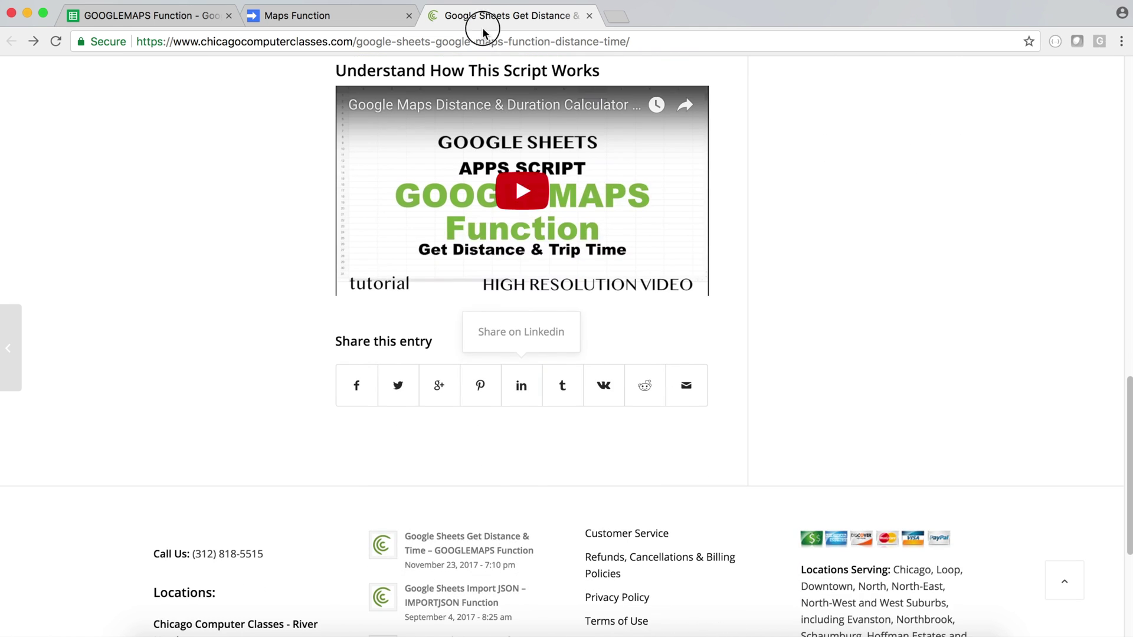
pyautogui.scroll(15, 481, 290)
pyautogui.scroll(-3, 507, 596)
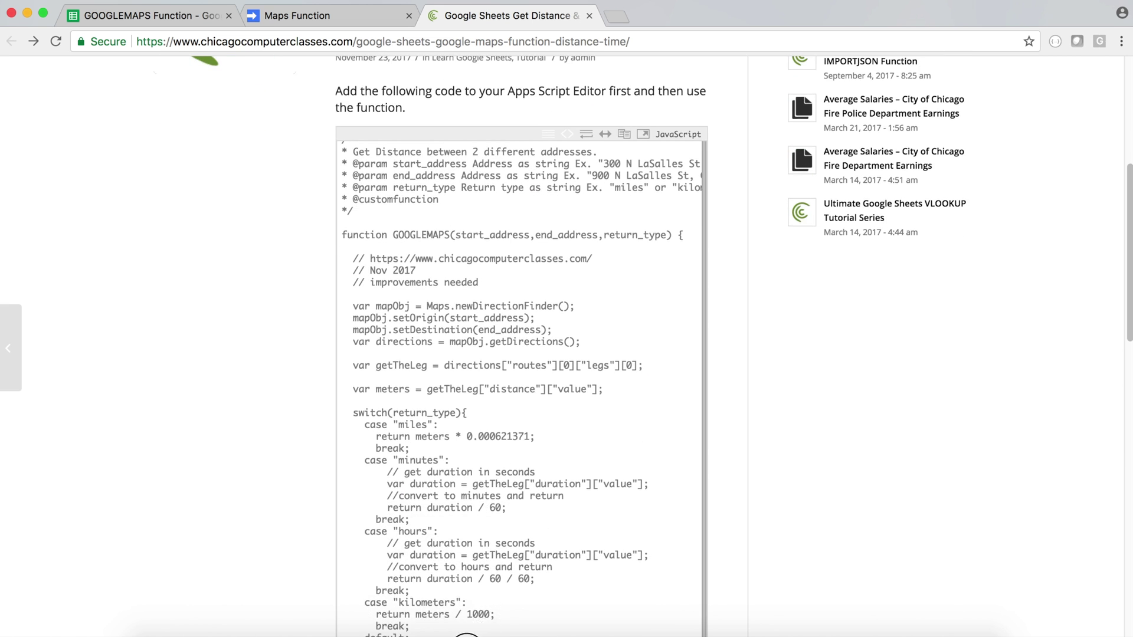
pyautogui.scroll(-3, 466, 631)
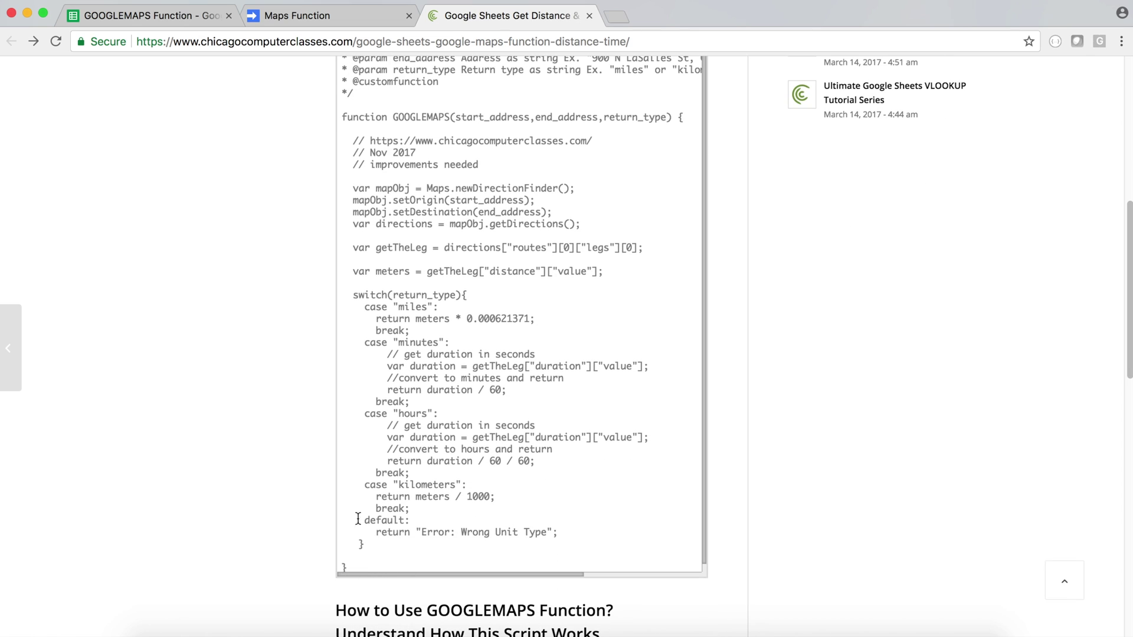
pyautogui.scroll(-1, 357, 519)
pyautogui.click(362, 563)
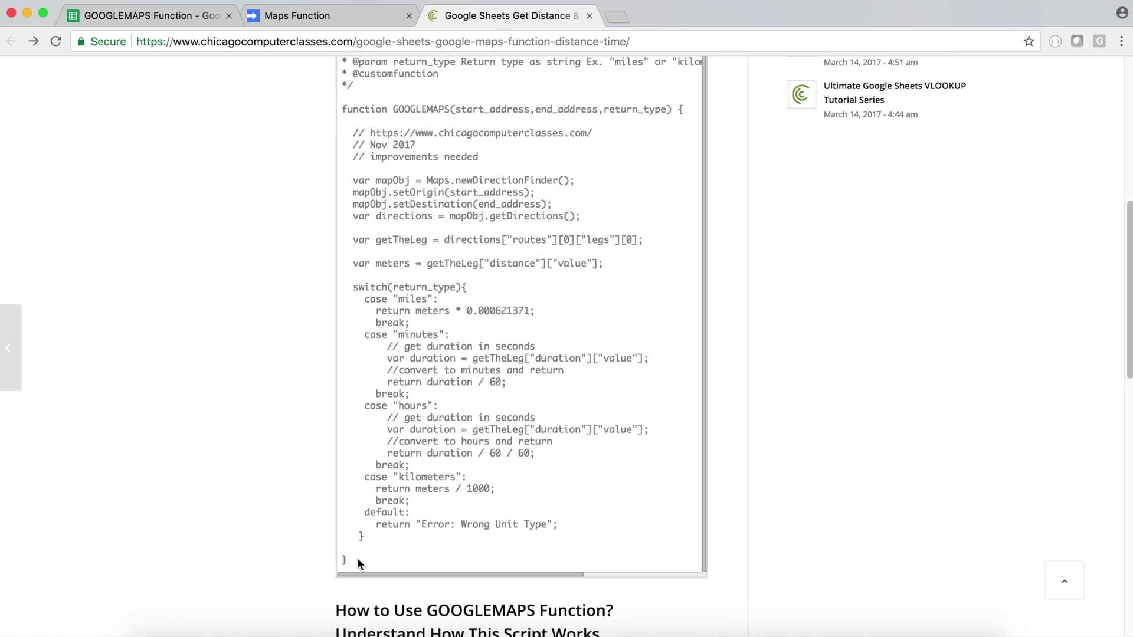
pyautogui.press('super+a')
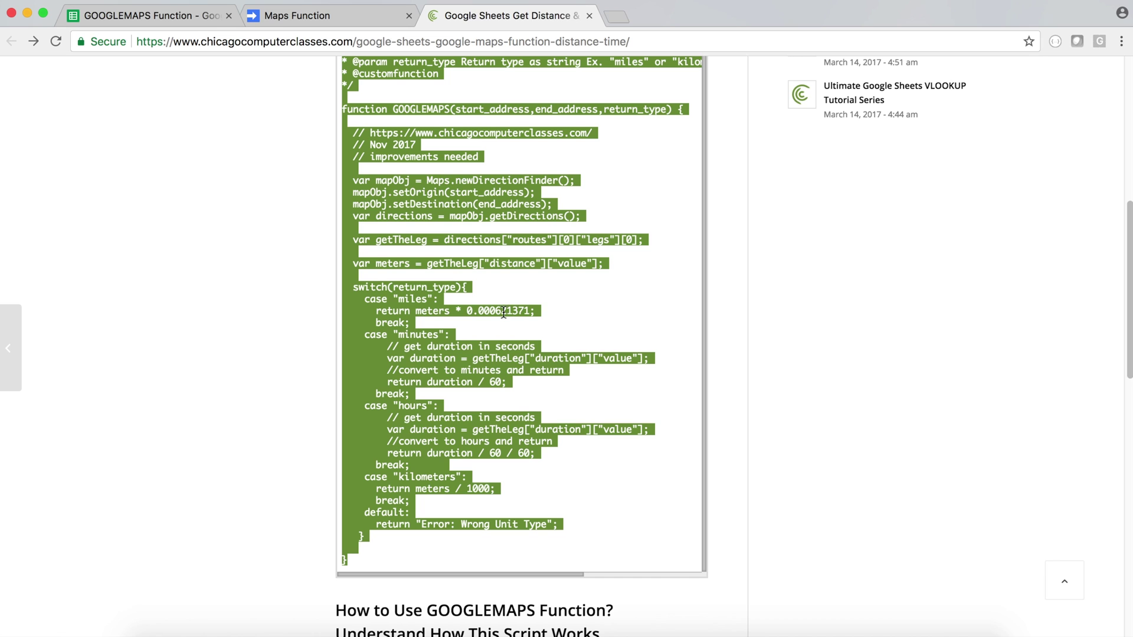
pyautogui.scroll(4, 504, 312)
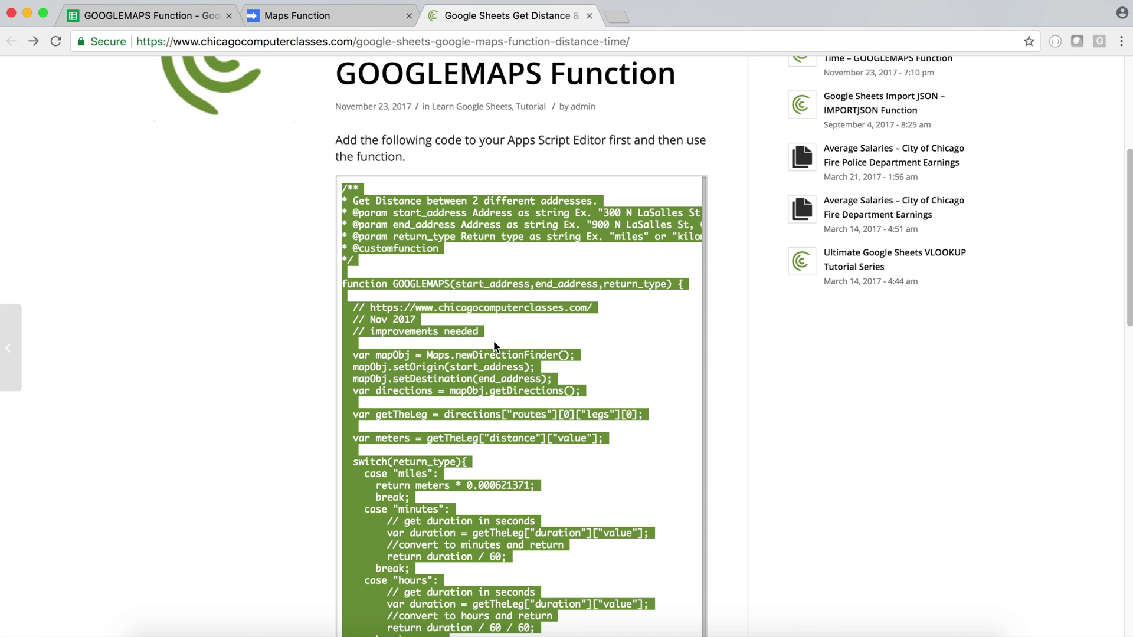
pyautogui.click(298, 15)
# - Replace the placeholder myFunction with the pasted GOOGLEMAPS code, save, and close the editor
pyautogui.moveTo(299, 334); pyautogui.dragTo(119, 190)
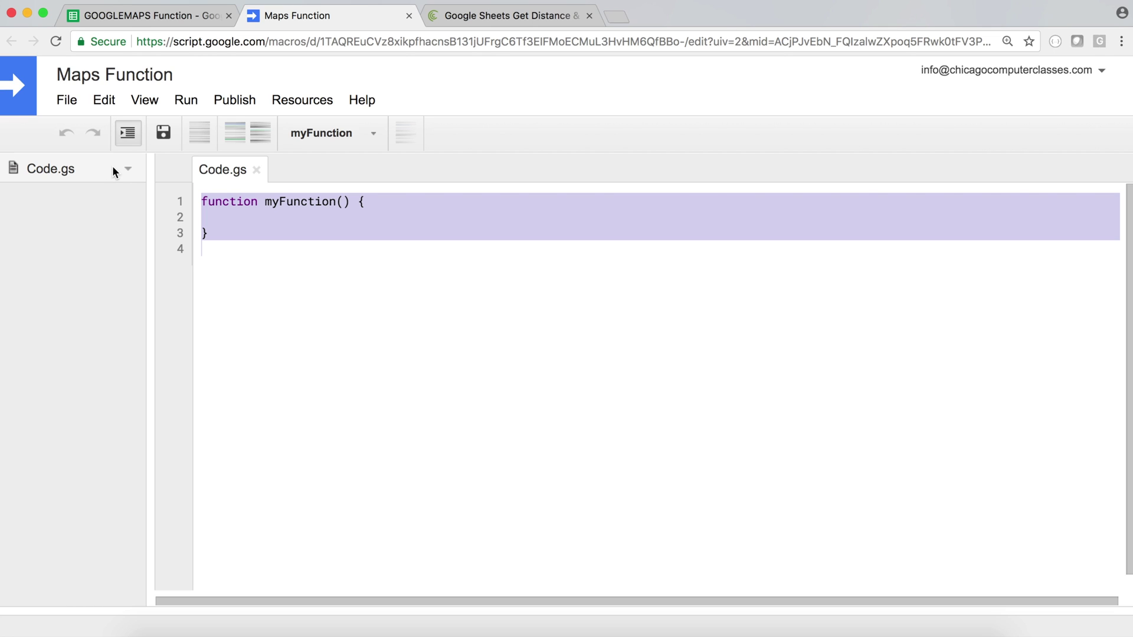
pyautogui.press('BackSpace')
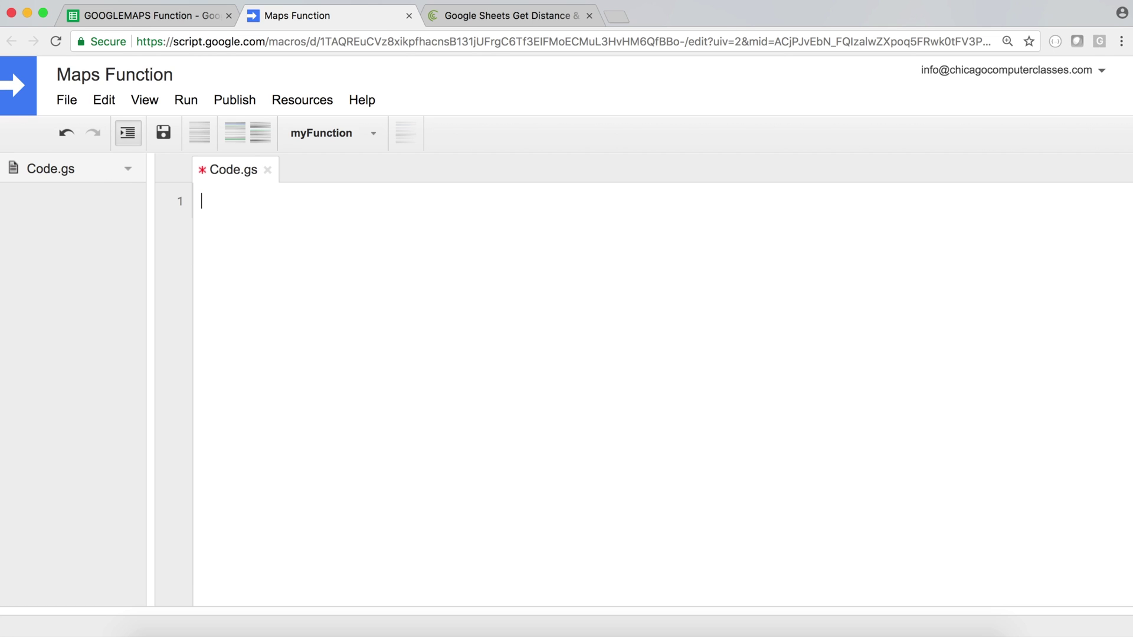
pyautogui.press('super+v')
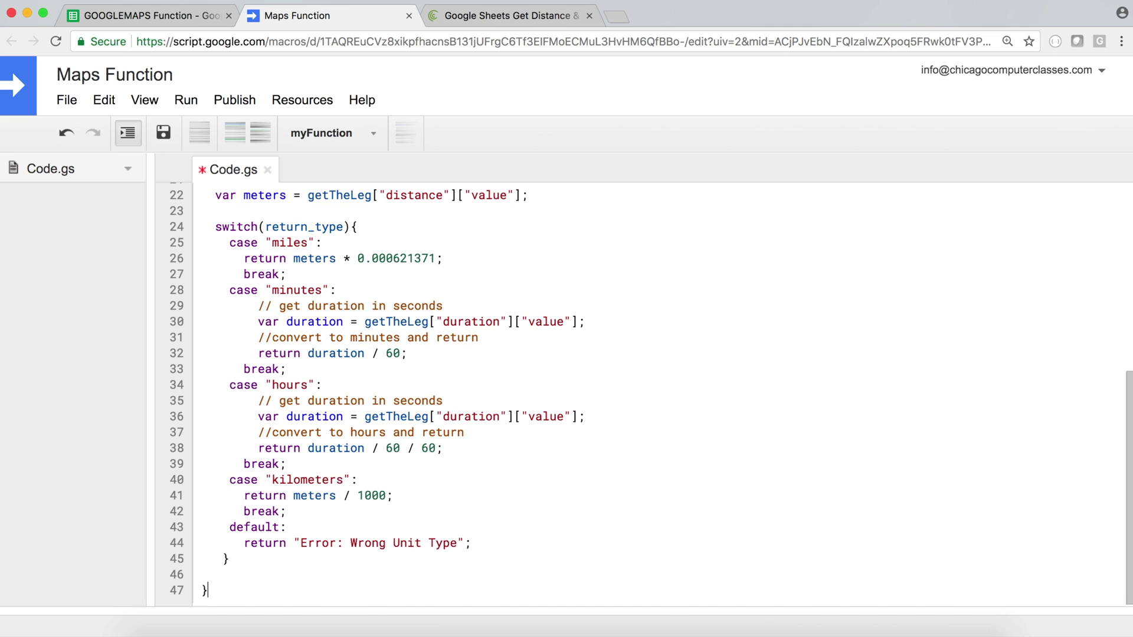
pyautogui.scroll(10, 323, 322)
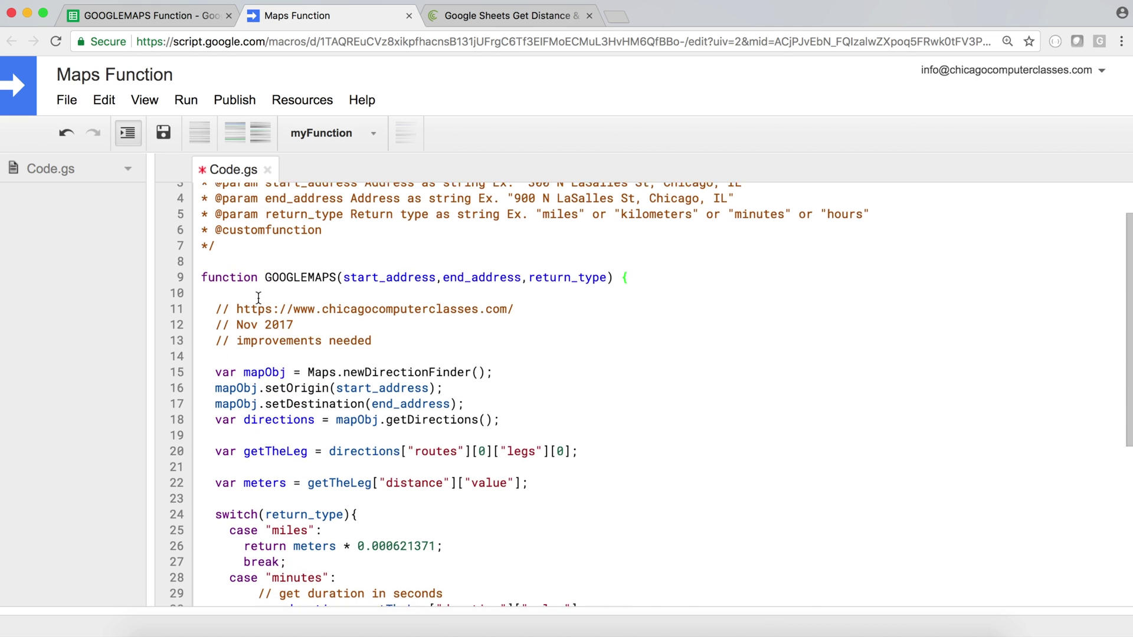
pyautogui.click(313, 314)
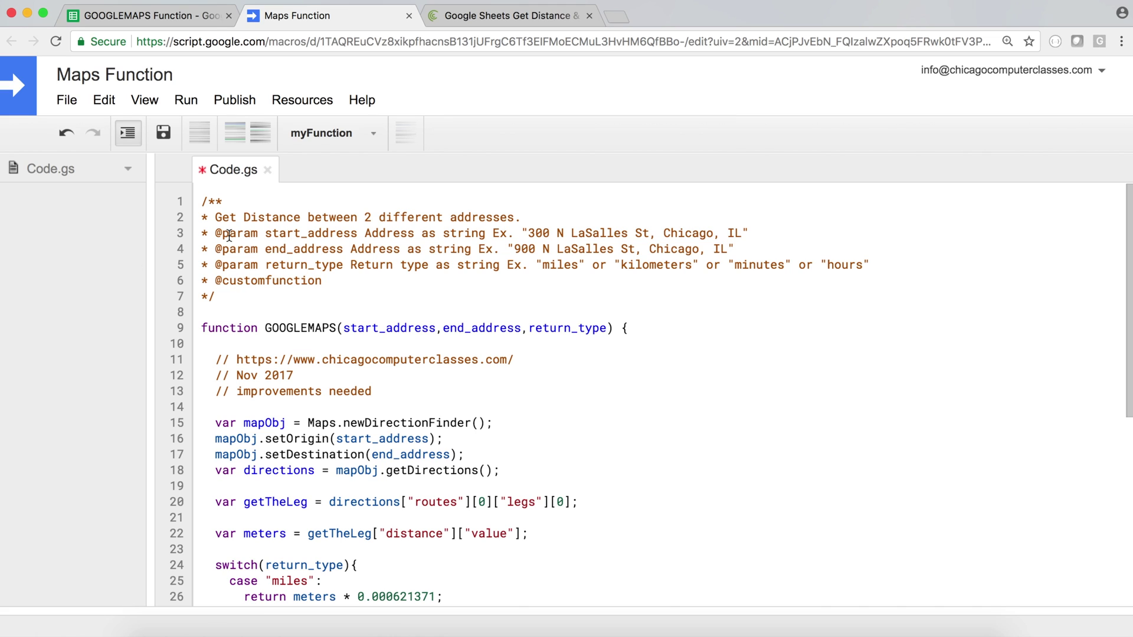
pyautogui.press('super+s')
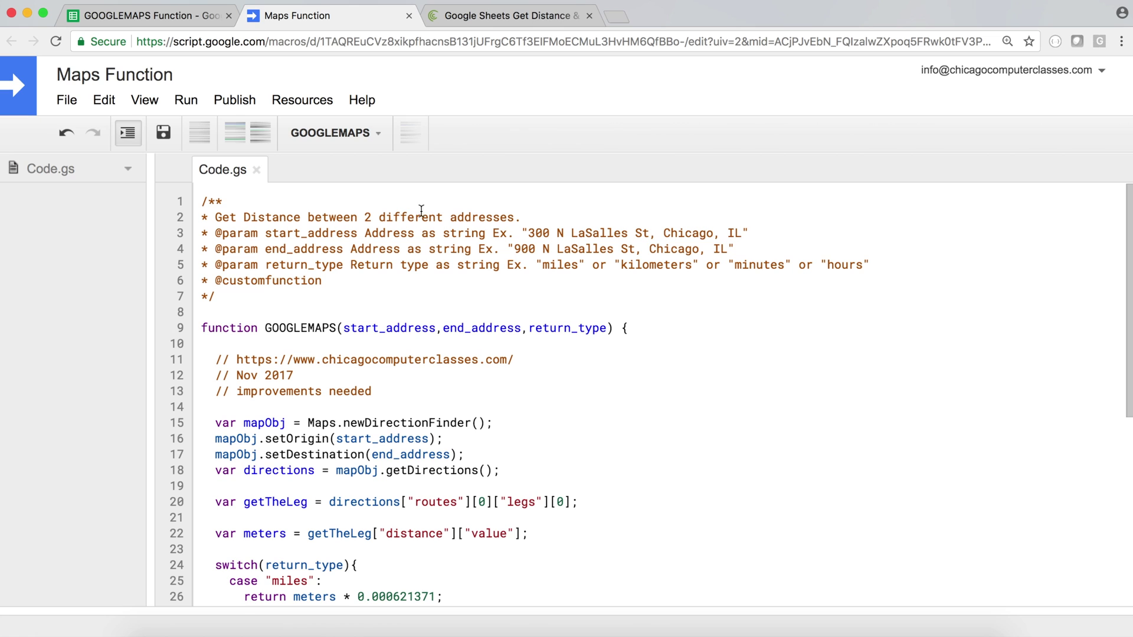
pyautogui.click(409, 17)
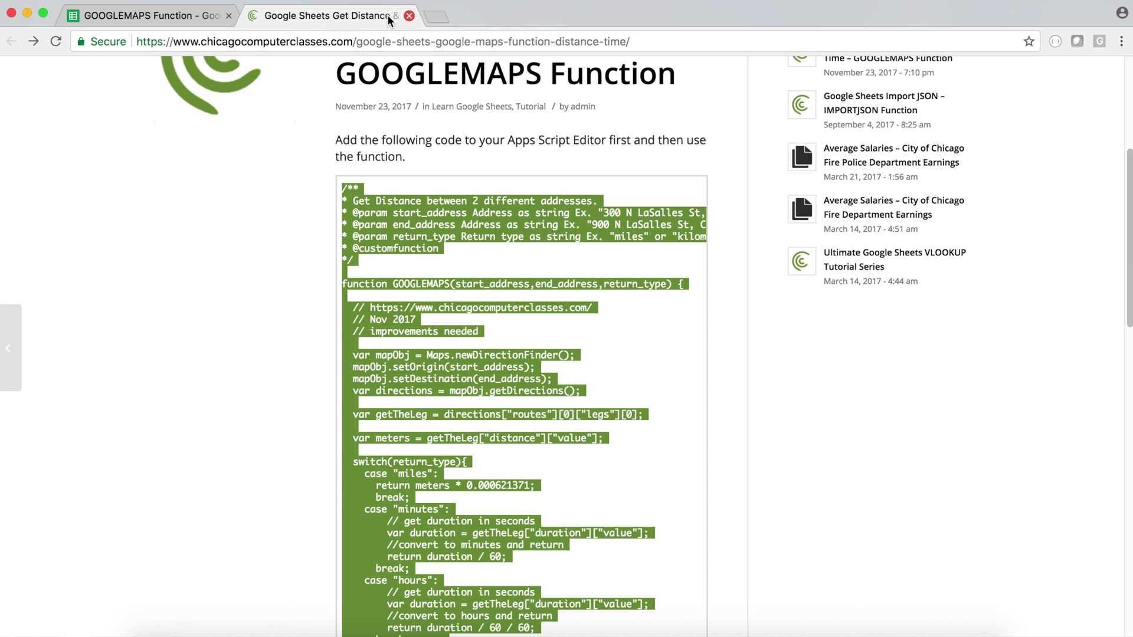
# - Enter =GOOGLEMAPS(A2,B2,"miles") in C2
pyautogui.click(158, 20)
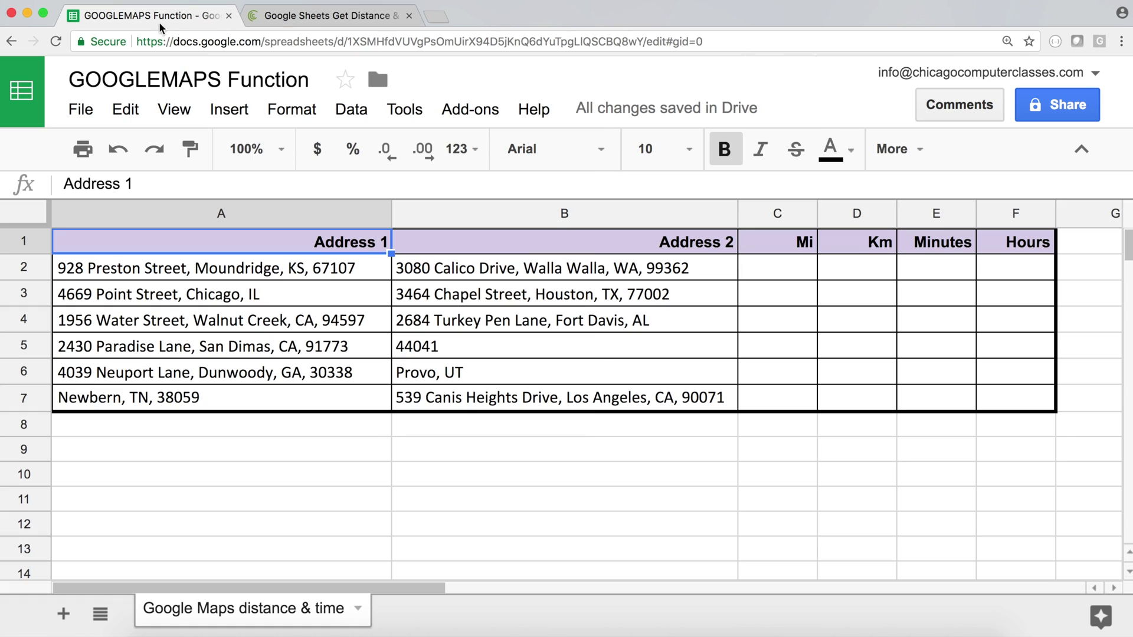
pyautogui.click(756, 272)
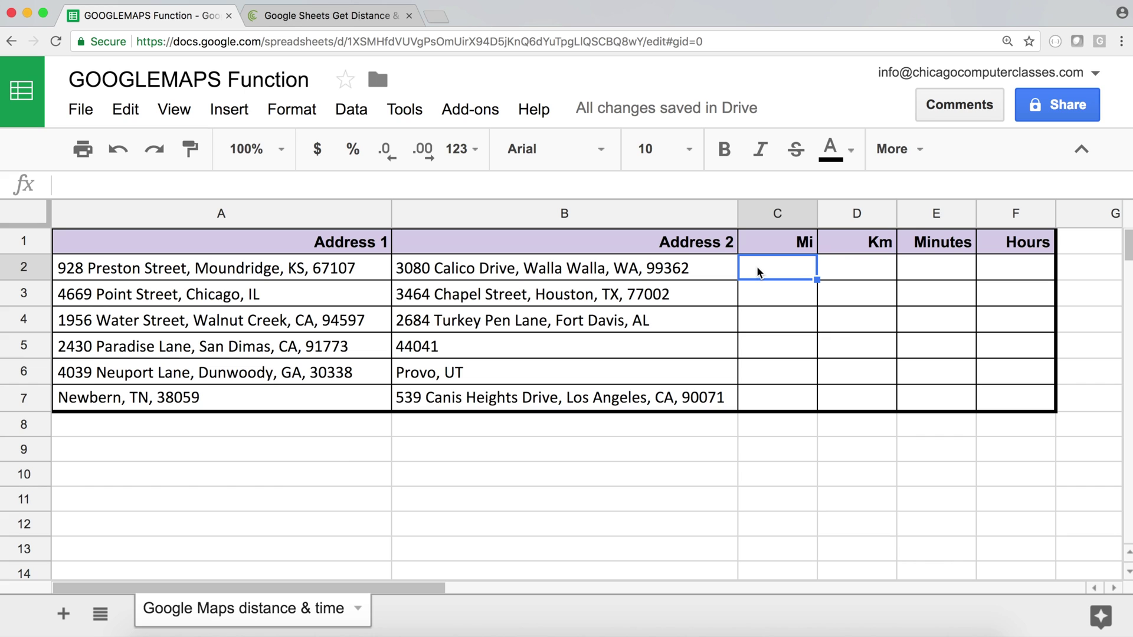
pyautogui.write('=GOO')
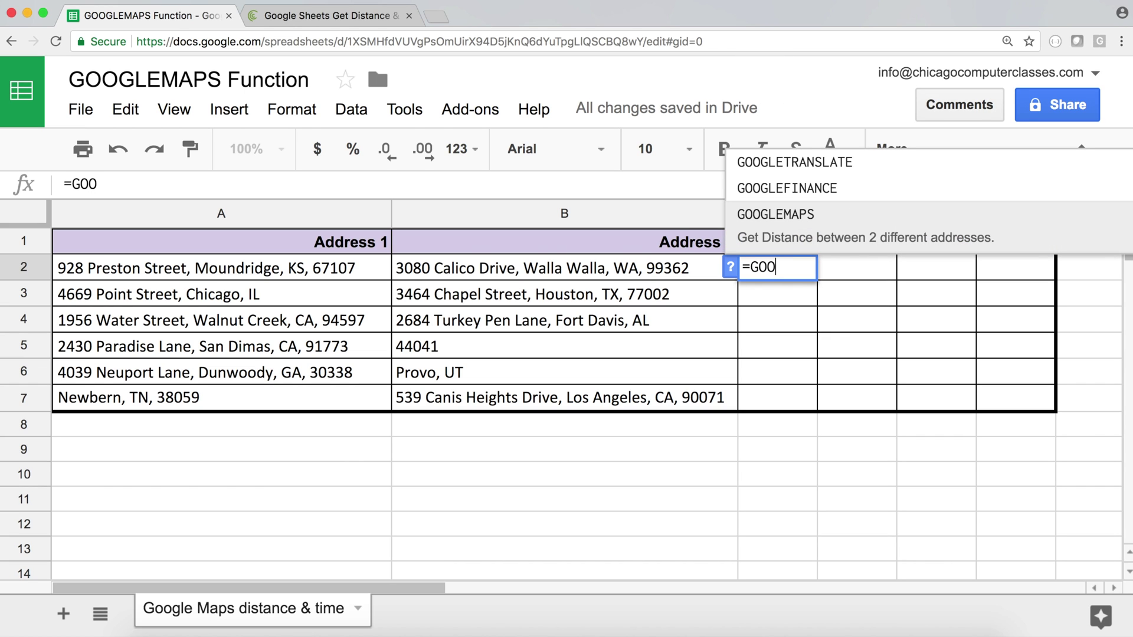
pyautogui.press('Up')
pyautogui.press('Down')
pyautogui.press('Tab')
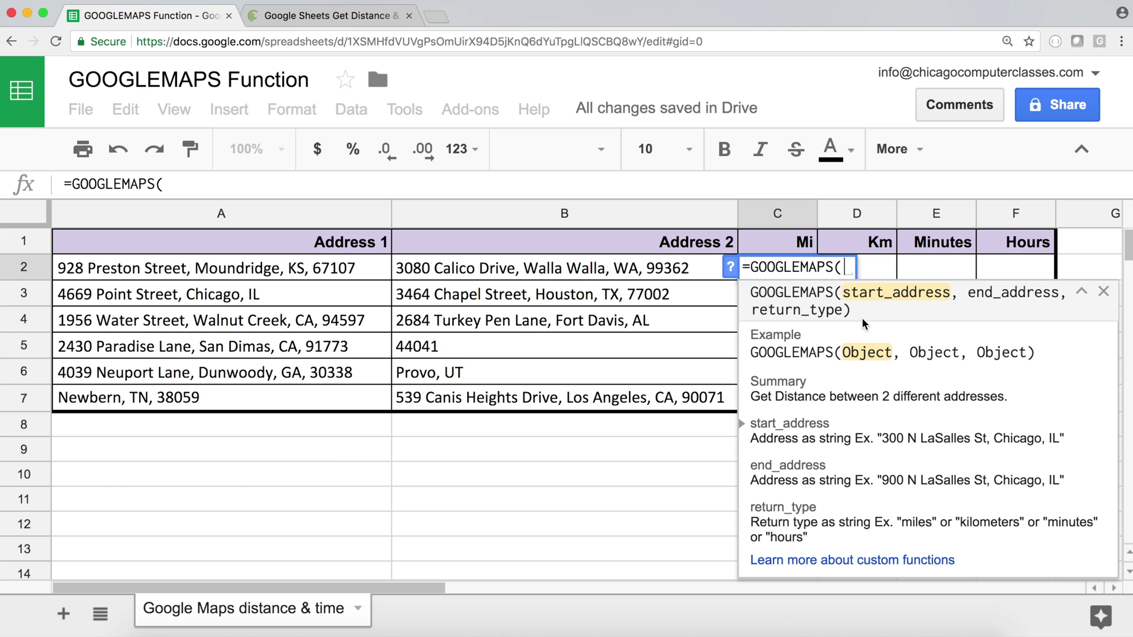
pyautogui.click(166, 275)
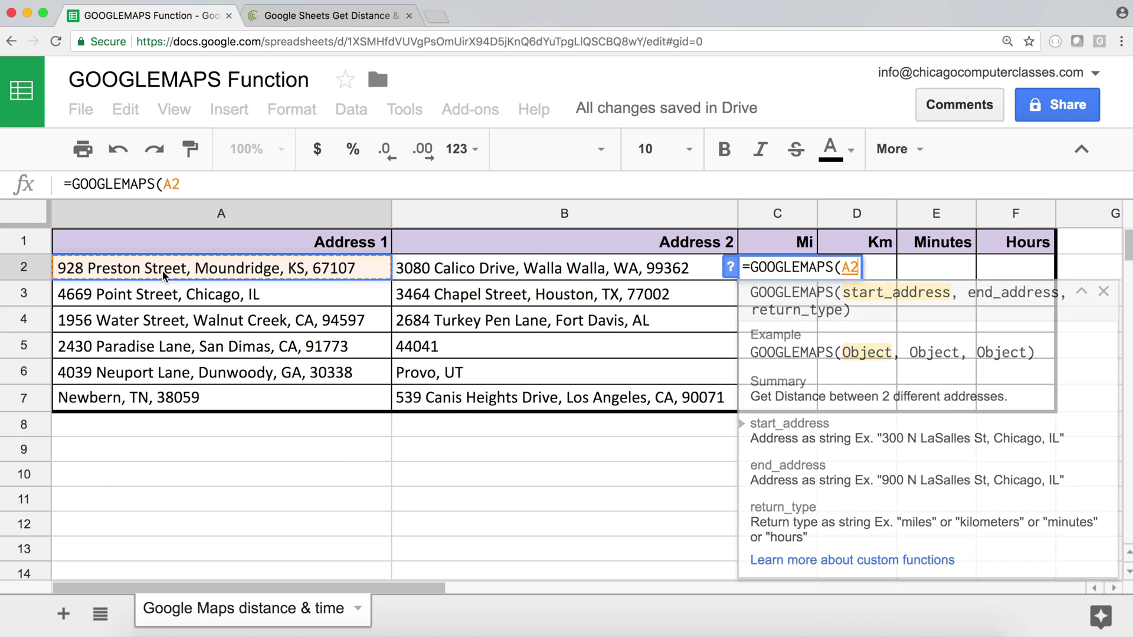
pyautogui.write(',')
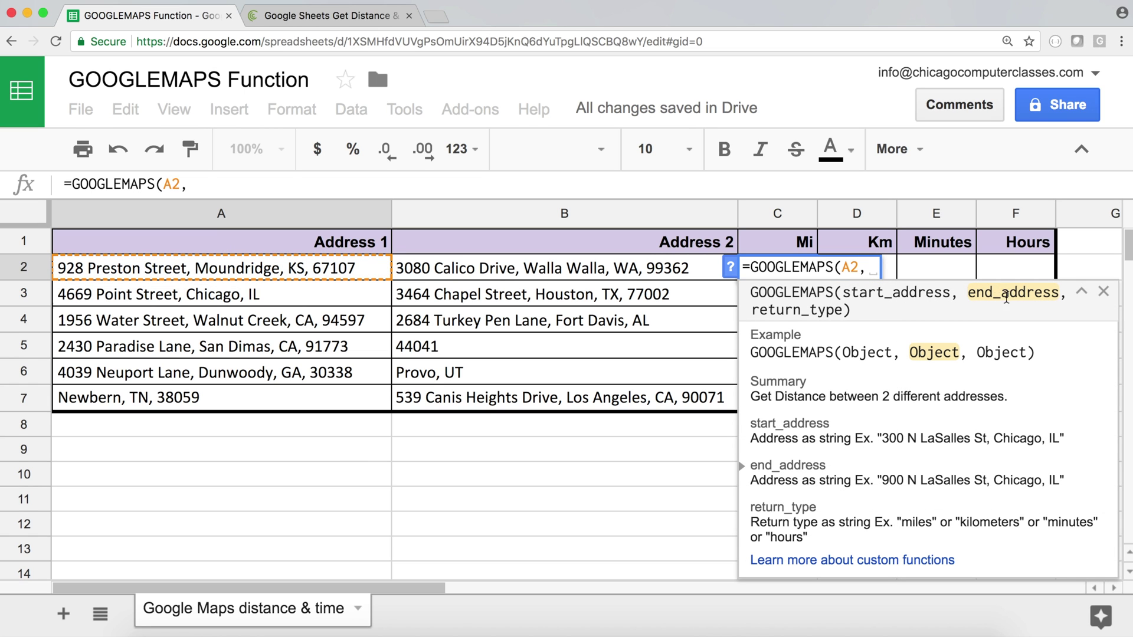
pyautogui.click(560, 267)
pyautogui.write(',')
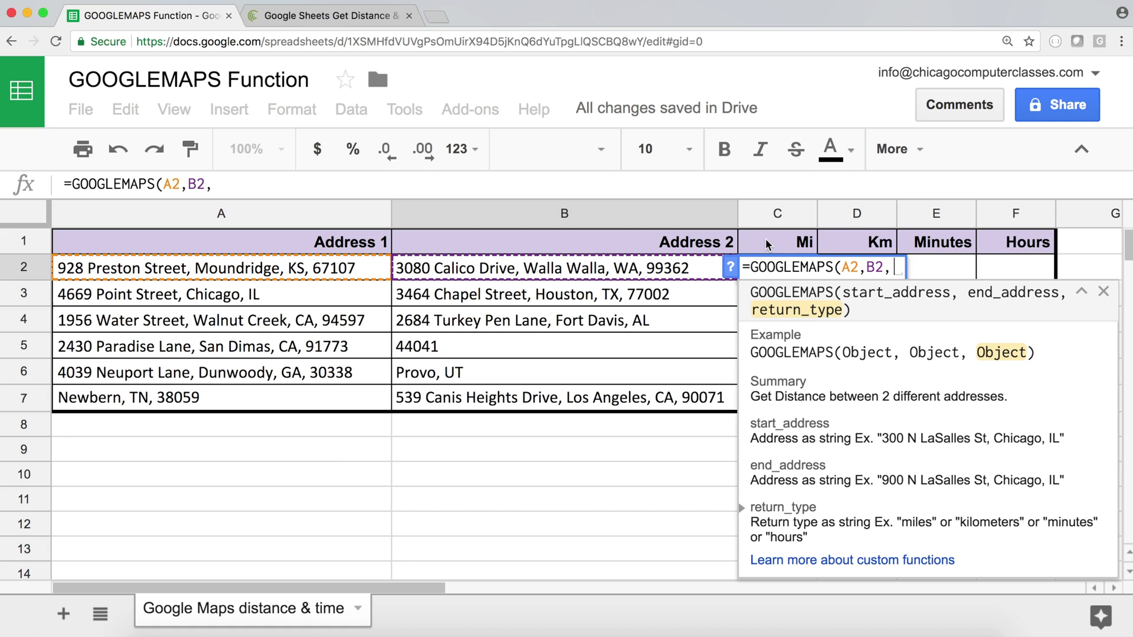
pyautogui.write('"')
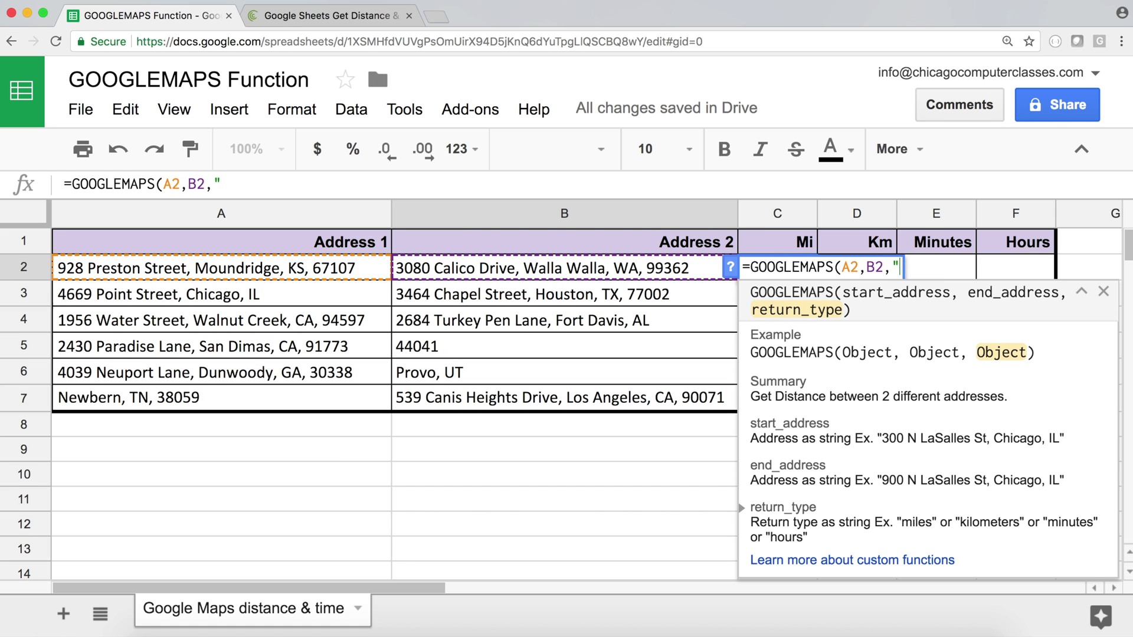
pyautogui.write('miles')
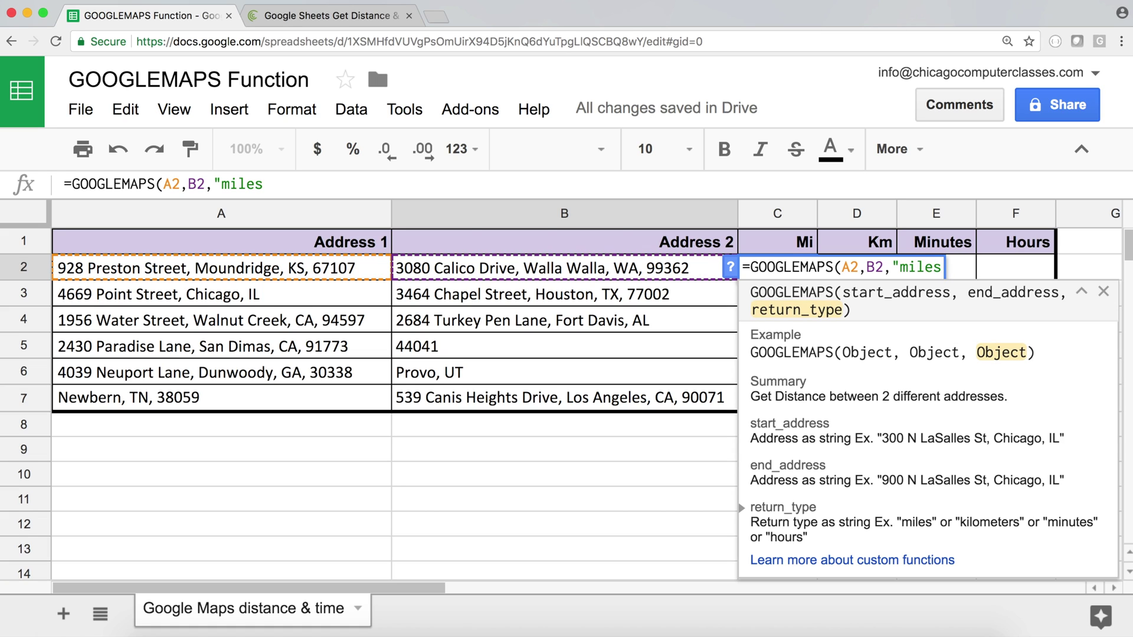
pyautogui.write('")')
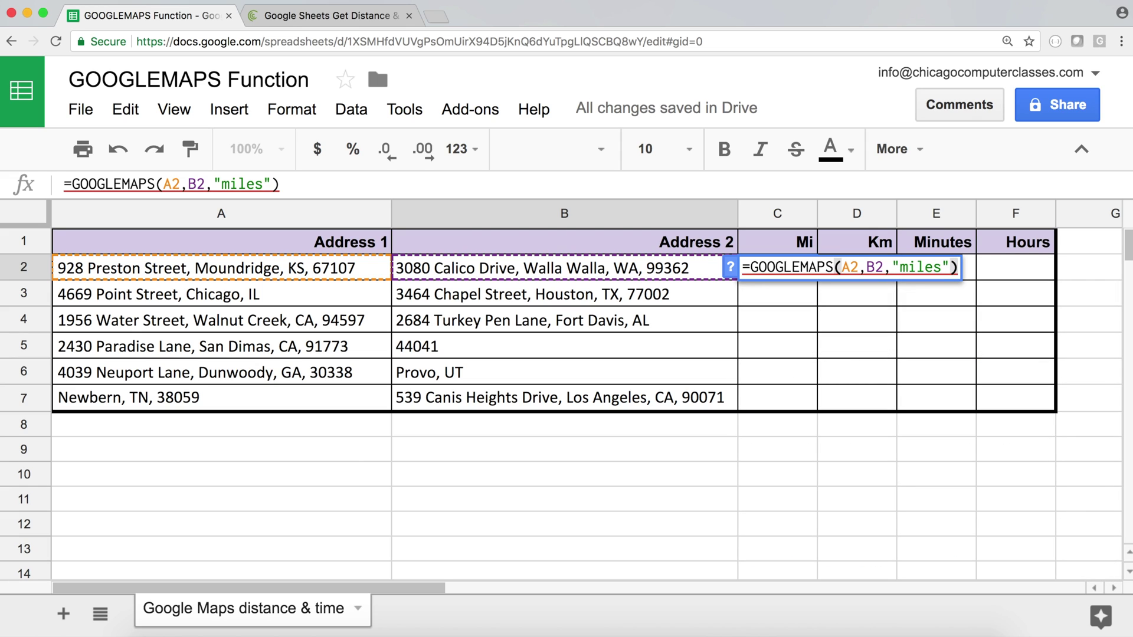
pyautogui.press('Return')
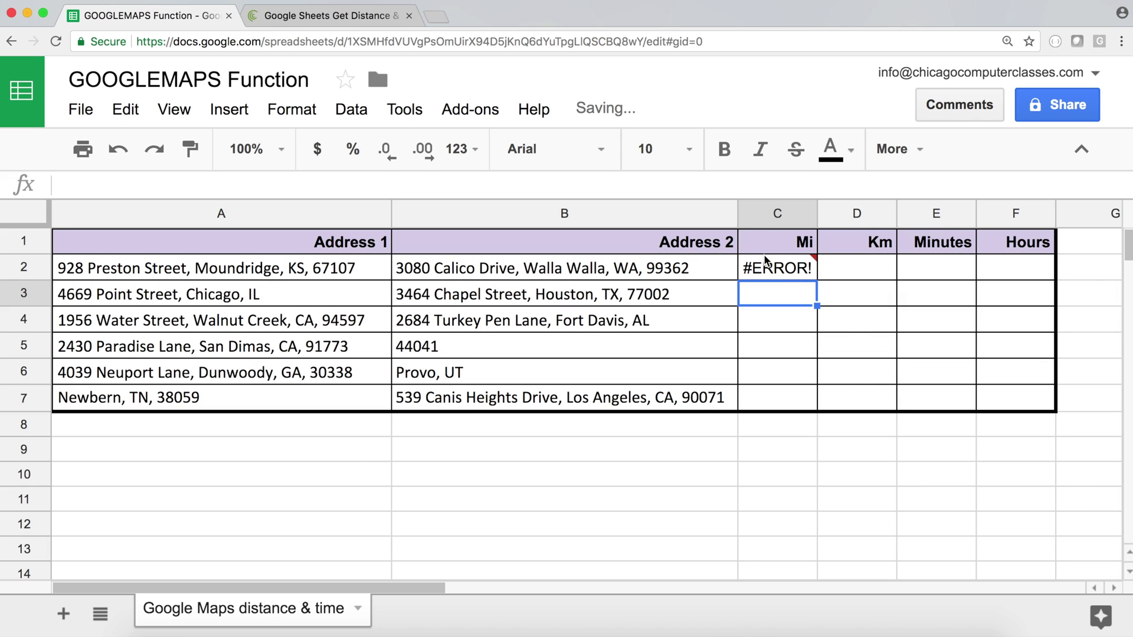
pyautogui.click(777, 269)
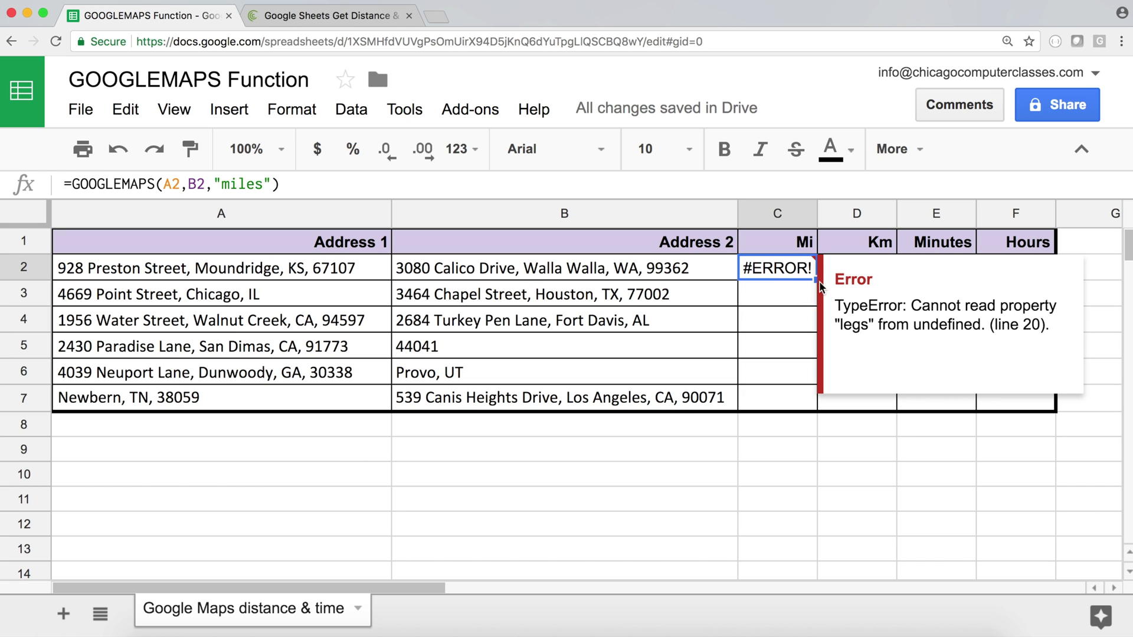
# - Fill the miles formula down to C7 and widen column C
pyautogui.moveTo(816, 281); pyautogui.dragTo(812, 413)
pyautogui.moveTo(811, 413)
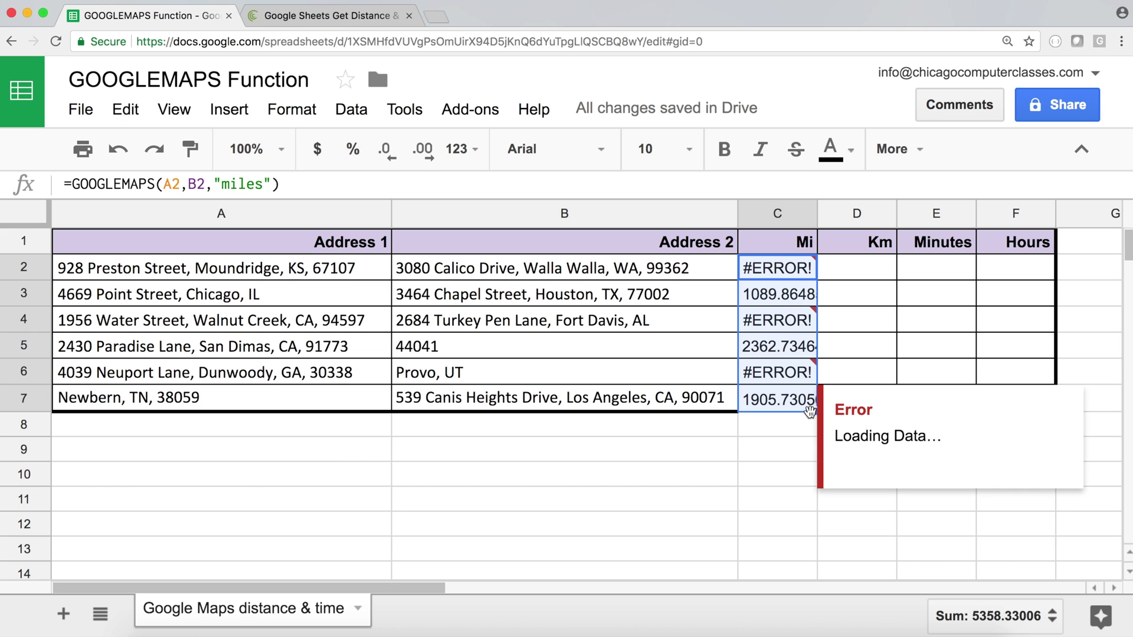
pyautogui.moveTo(817, 213); pyautogui.dragTo(845, 215)
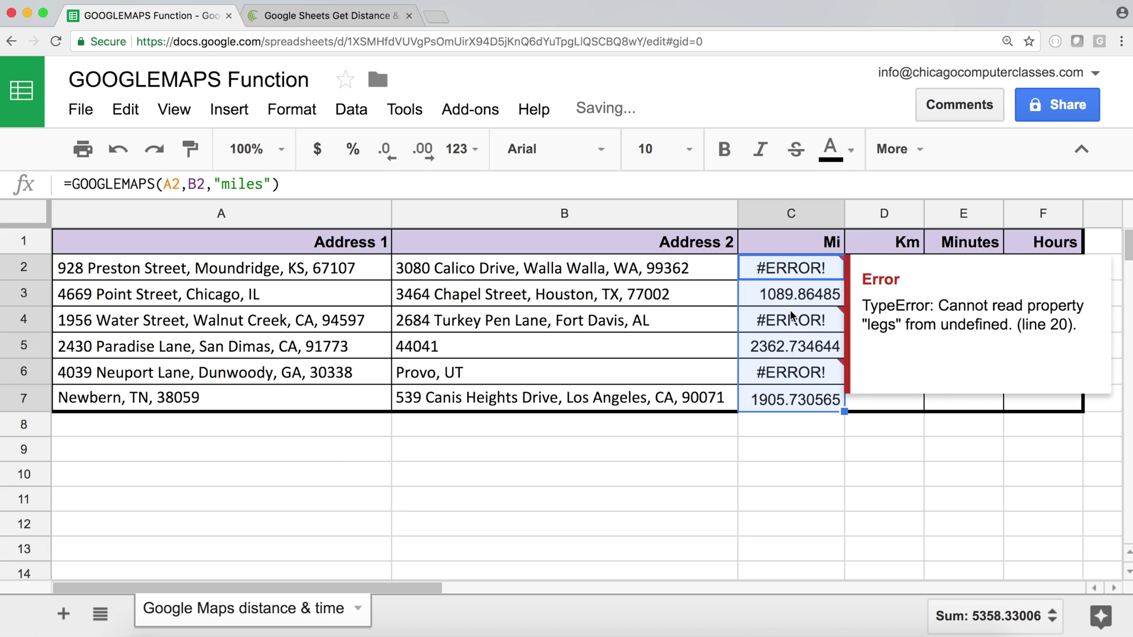
pyautogui.click(319, 266)
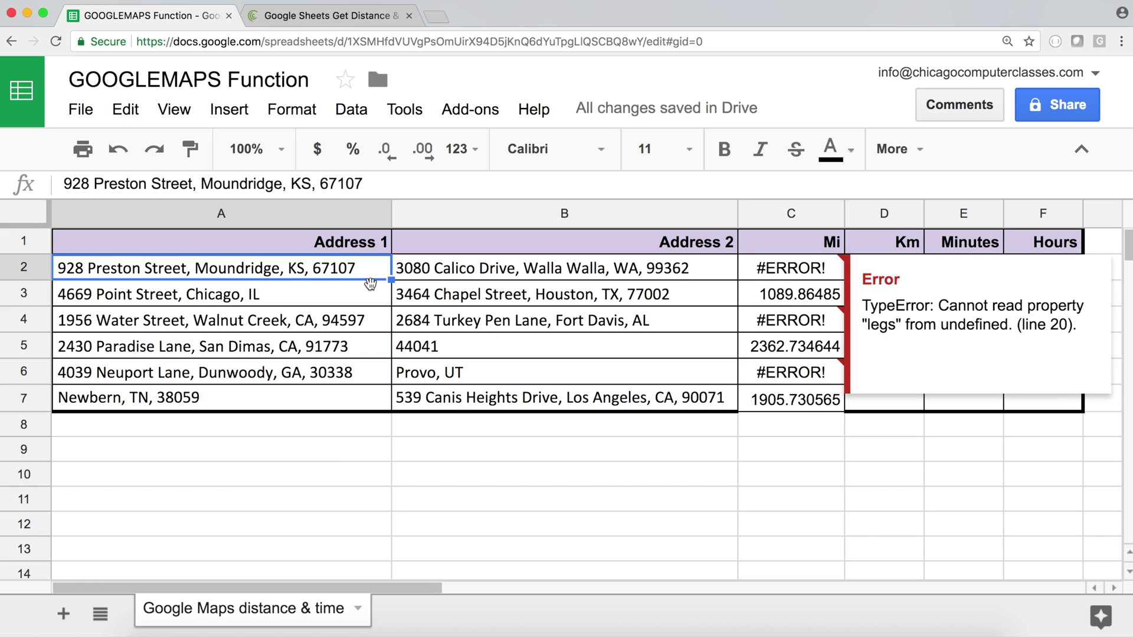
pyautogui.click(785, 271)
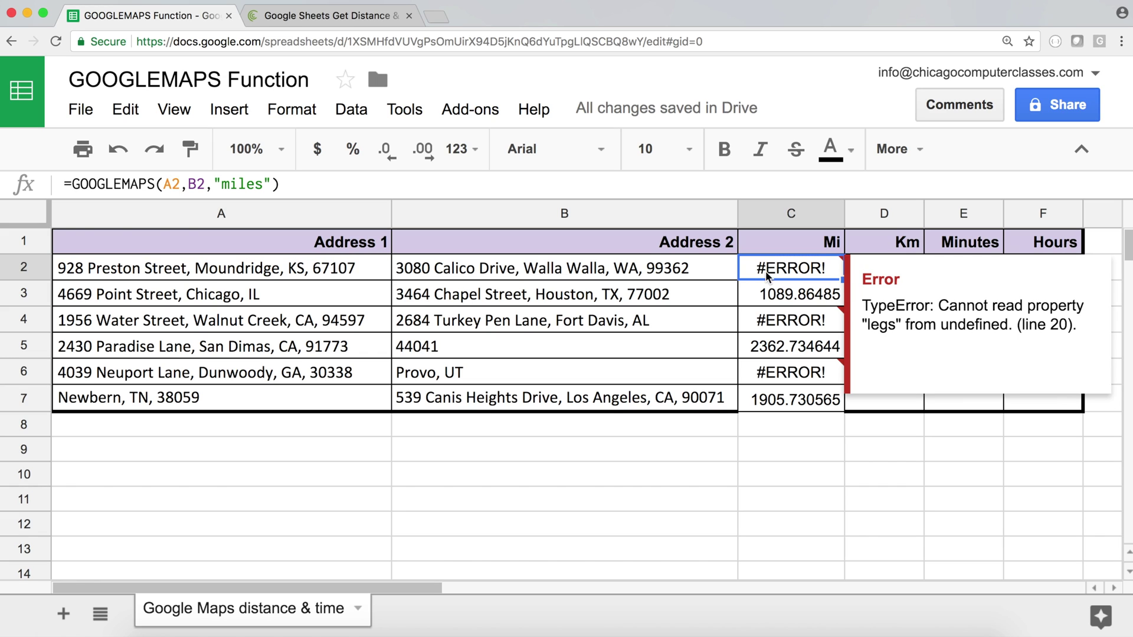
# - Change C2 to =iferror(GOOGLEMAPS(A2,B2,"miles"),"Try Again")
pyautogui.click(70, 185)
pyautogui.write('ifr')
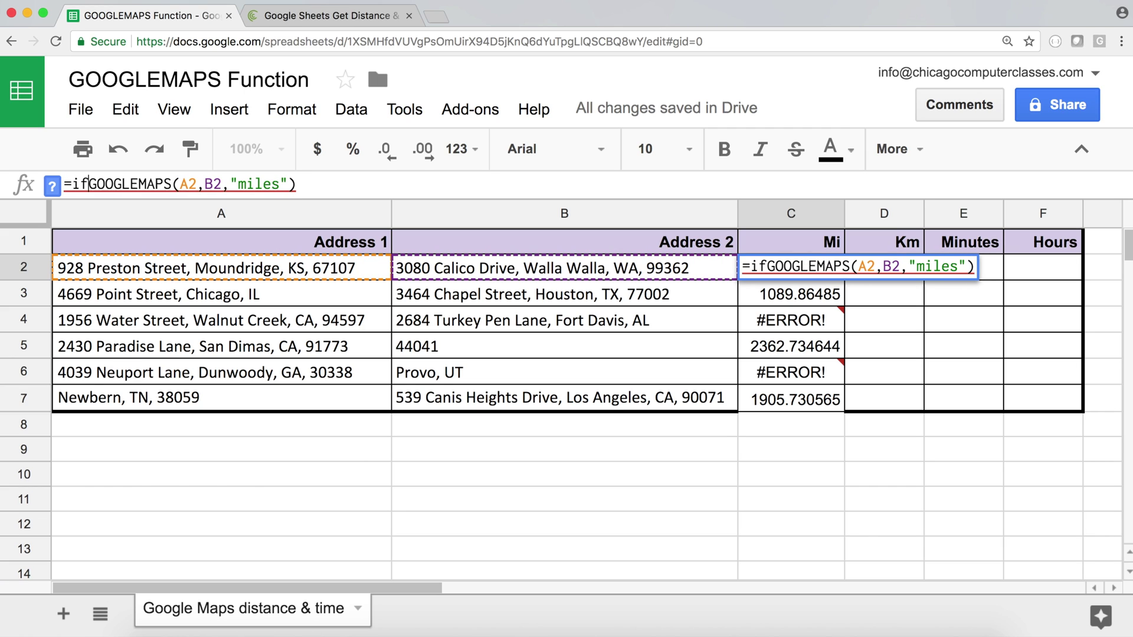
pyautogui.press('BackSpace')
pyautogui.write('e')
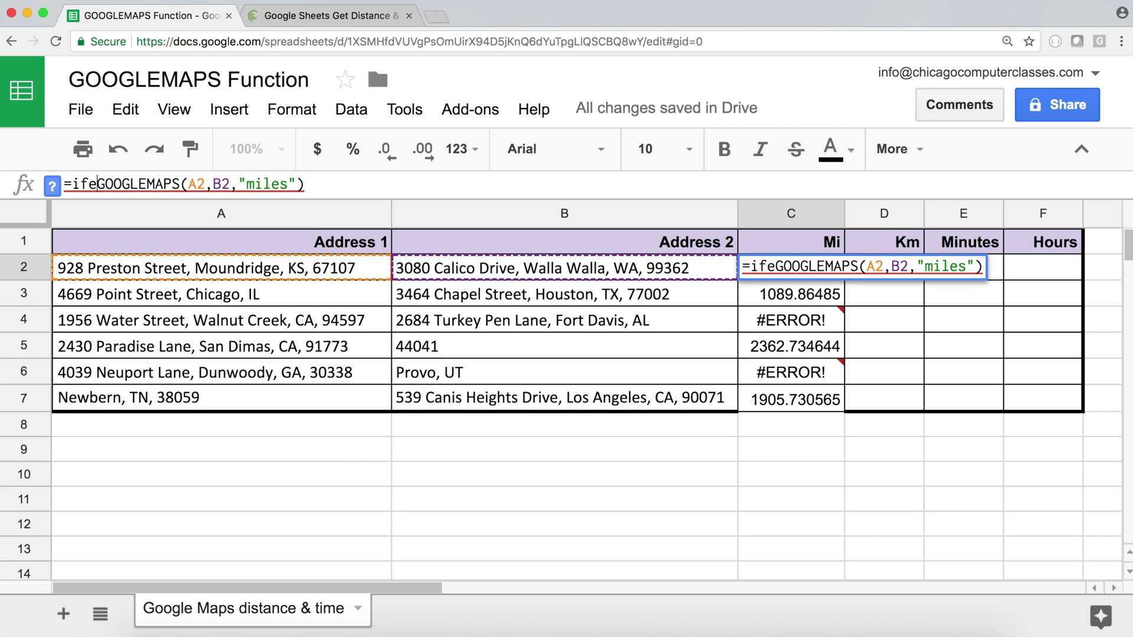
pyautogui.write('rror(')
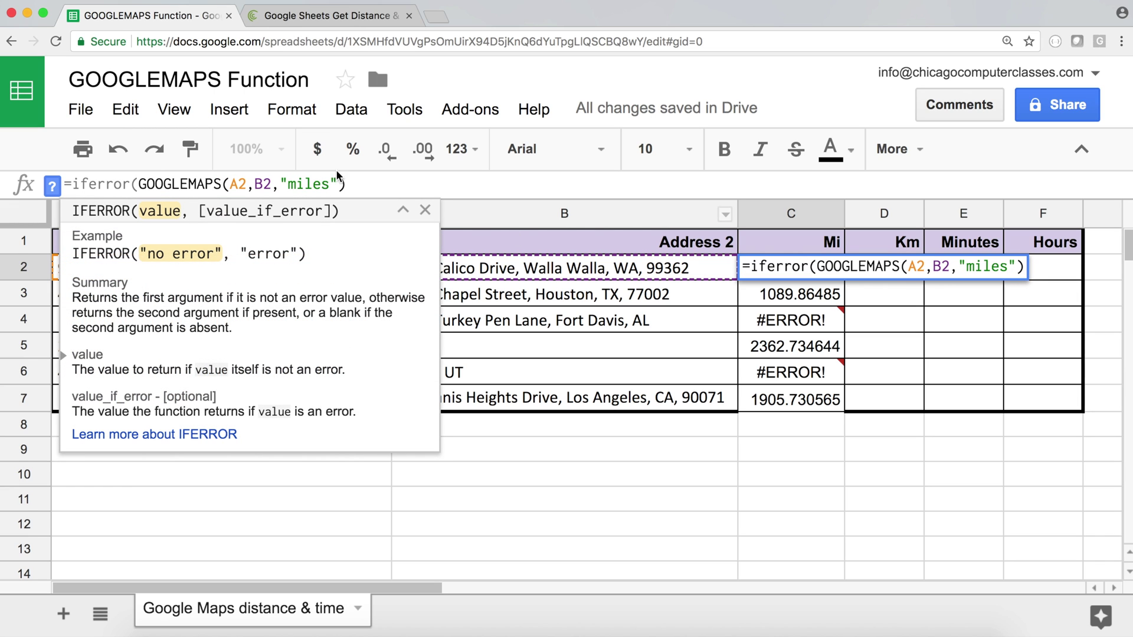
pyautogui.click(371, 182)
pyautogui.write(',"')
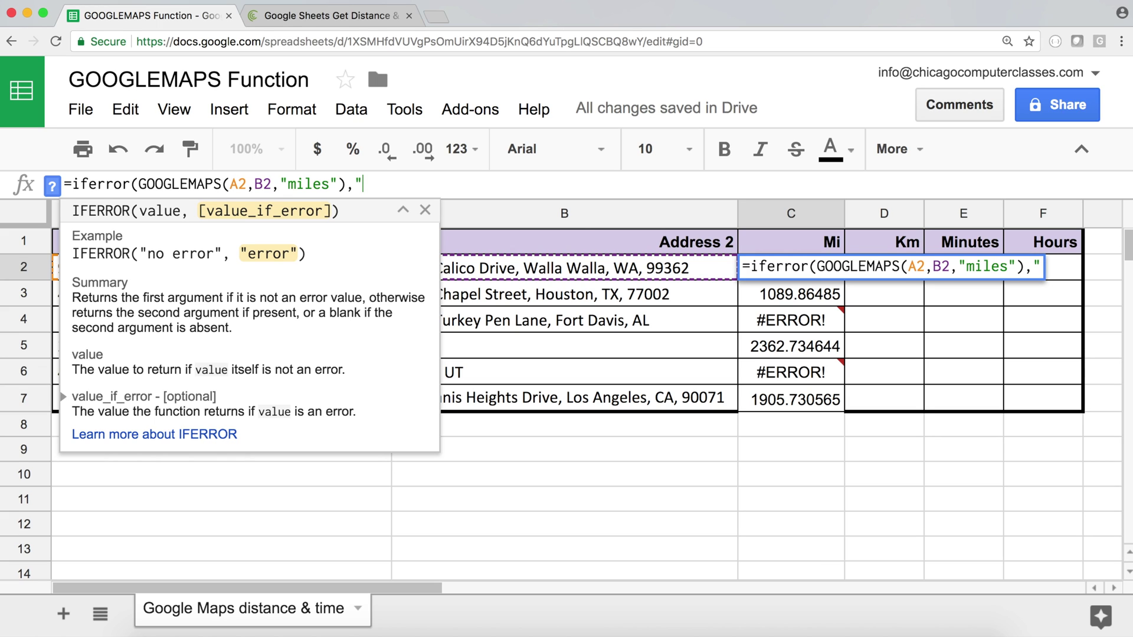
pyautogui.write('Err')
pyautogui.press('BackSpace')
pyautogui.press('BackSpace')
pyautogui.press('BackSpace')
pyautogui.write('Tr')
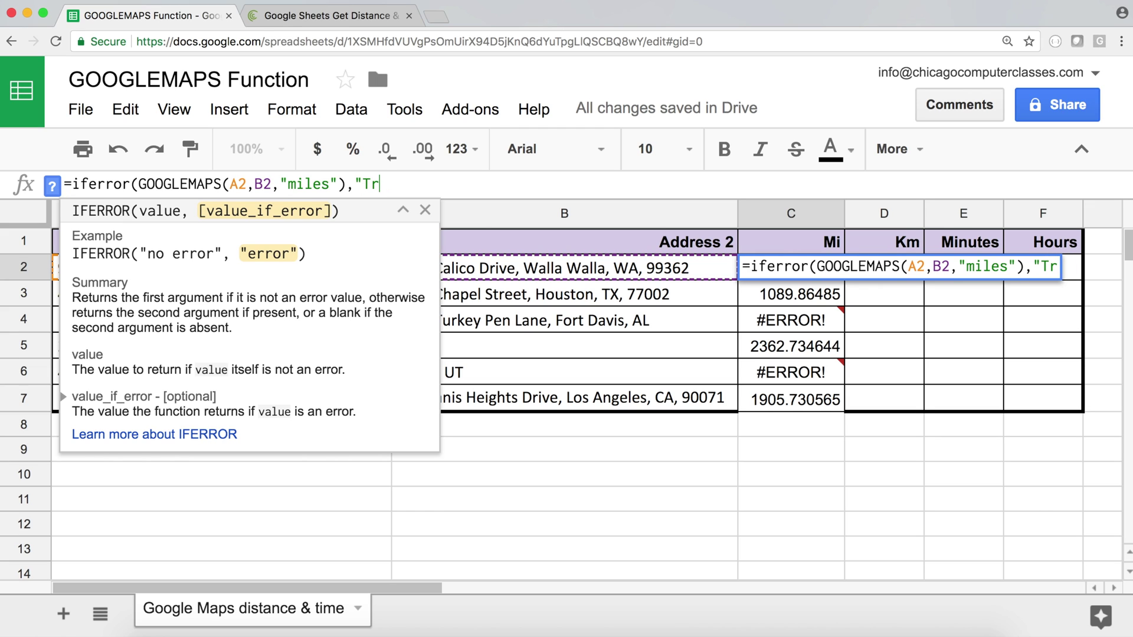
pyautogui.write('y Again")')
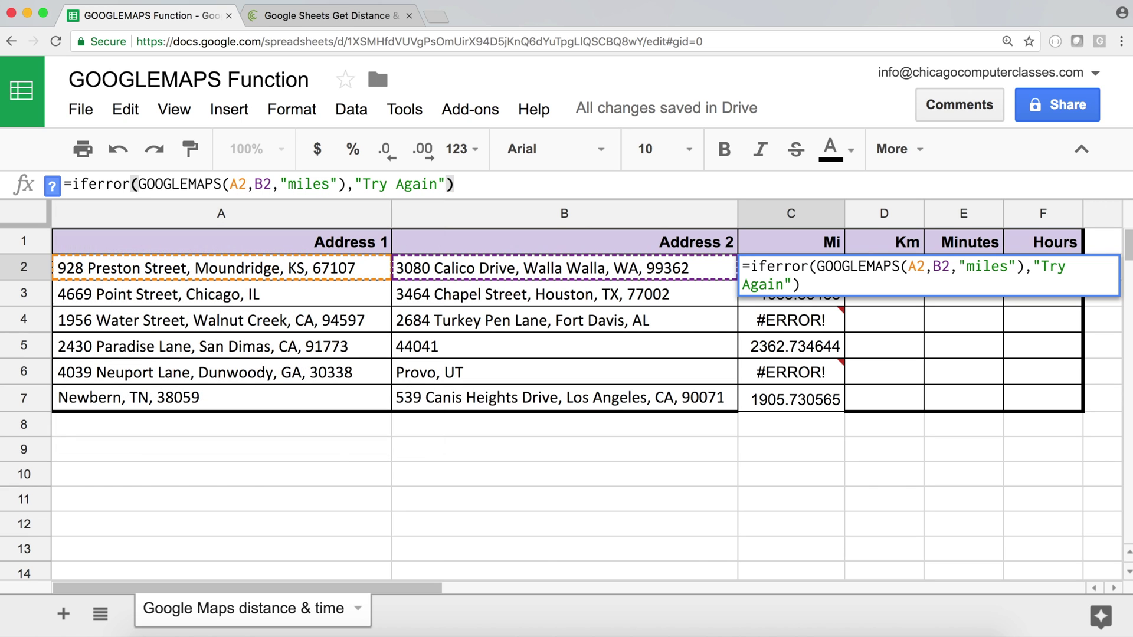
pyautogui.press('Return')
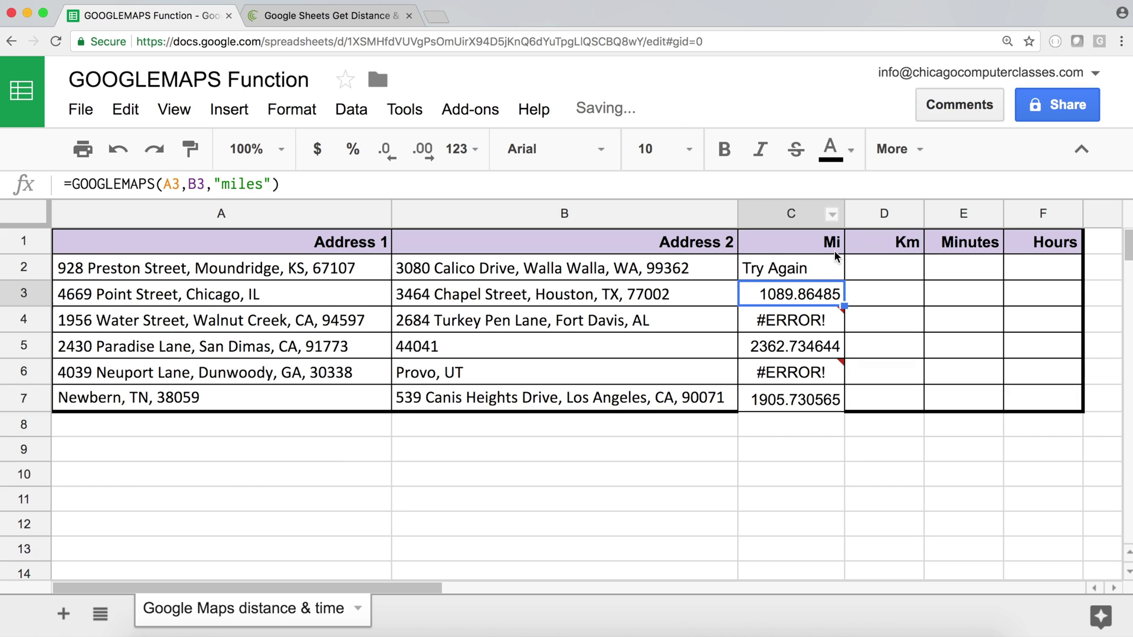
# - Copy the IFERROR formula down to C7 and check the row 4 addresses
pyautogui.click(833, 270)
pyautogui.moveTo(845, 279); pyautogui.dragTo(831, 409)
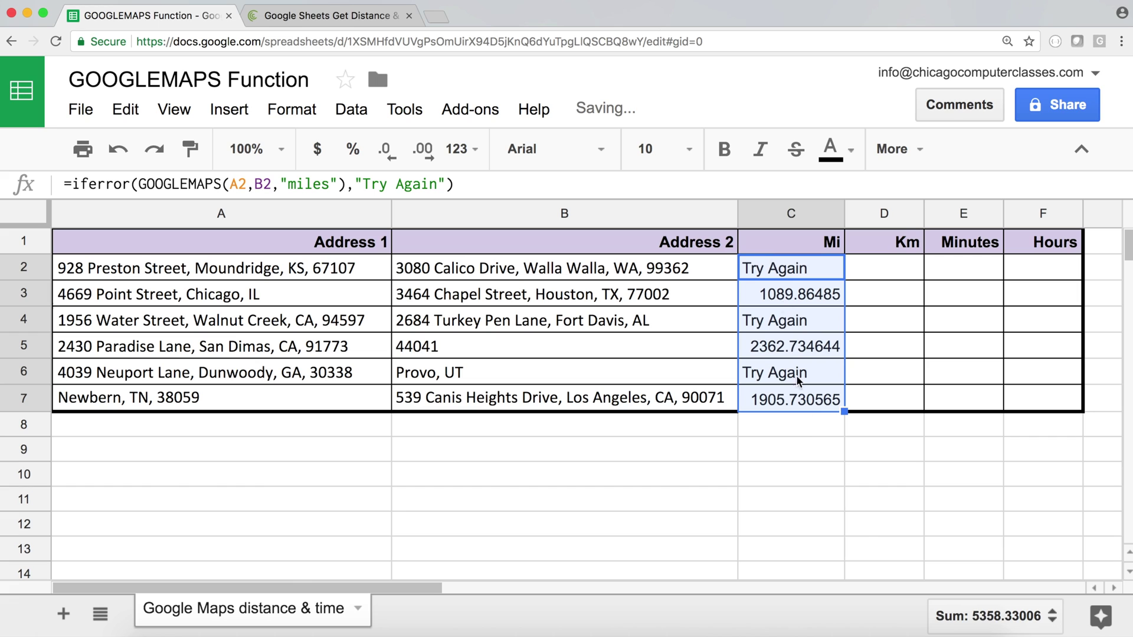
pyautogui.click(794, 300)
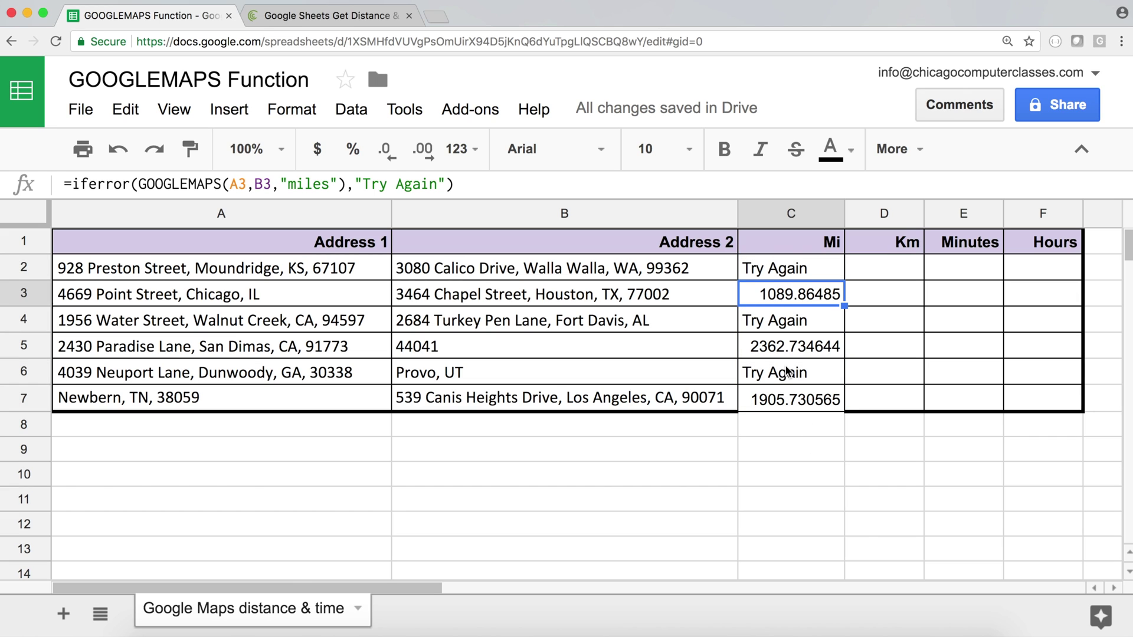
pyautogui.click(257, 322)
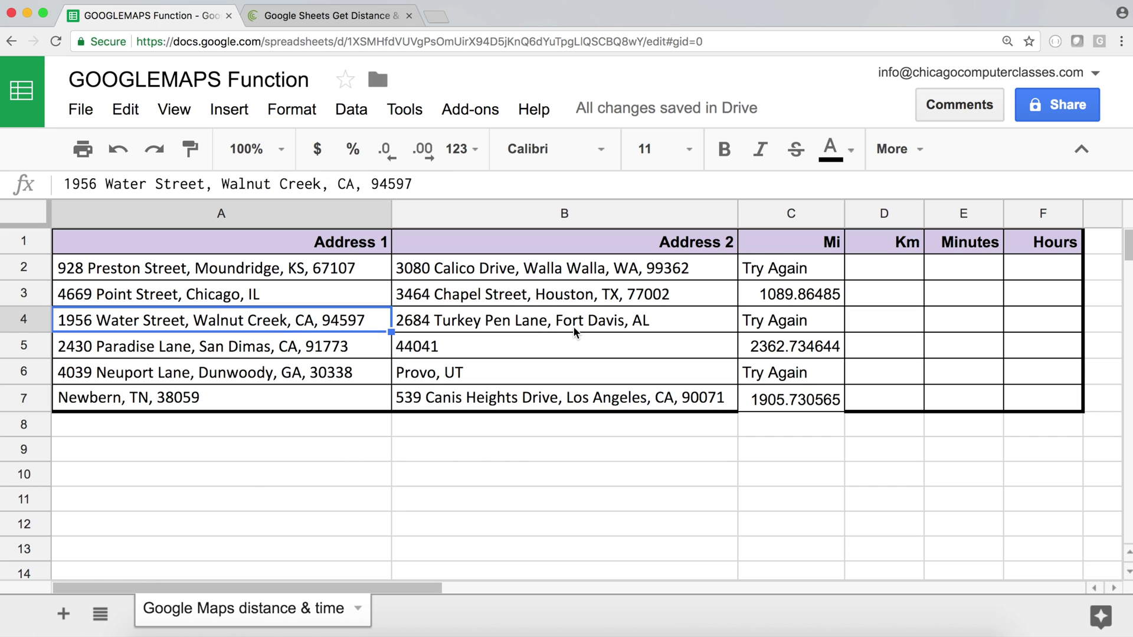
pyautogui.click(511, 329)
# - Enter =GOOGLEMAPS(A2,B2,"kilometers") in D2
pyautogui.click(881, 273)
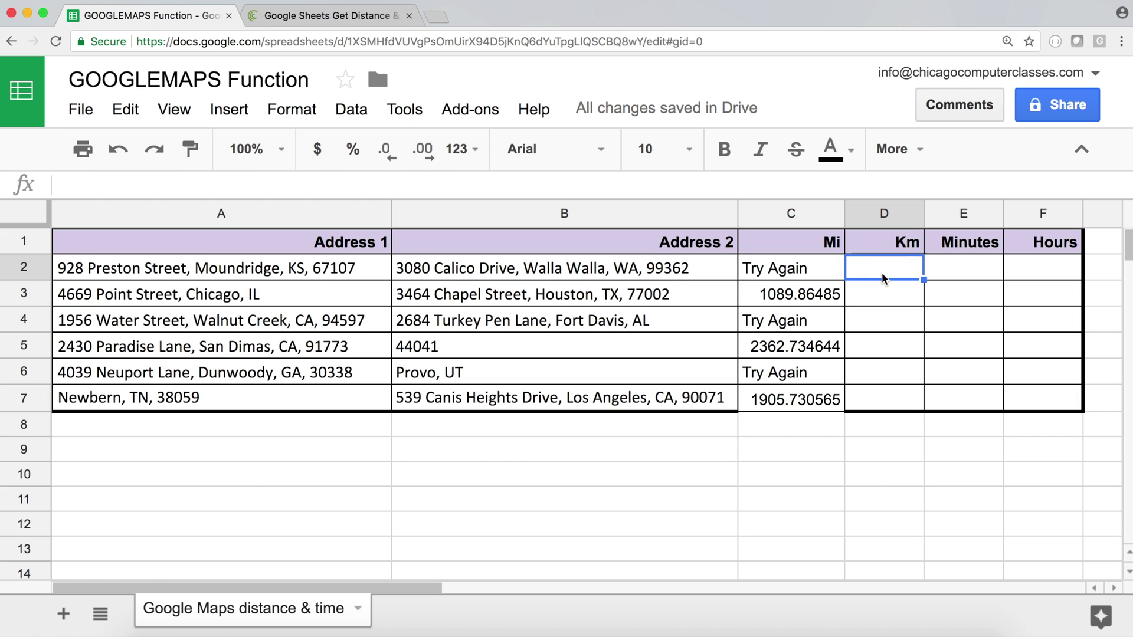
pyautogui.write('=GO')
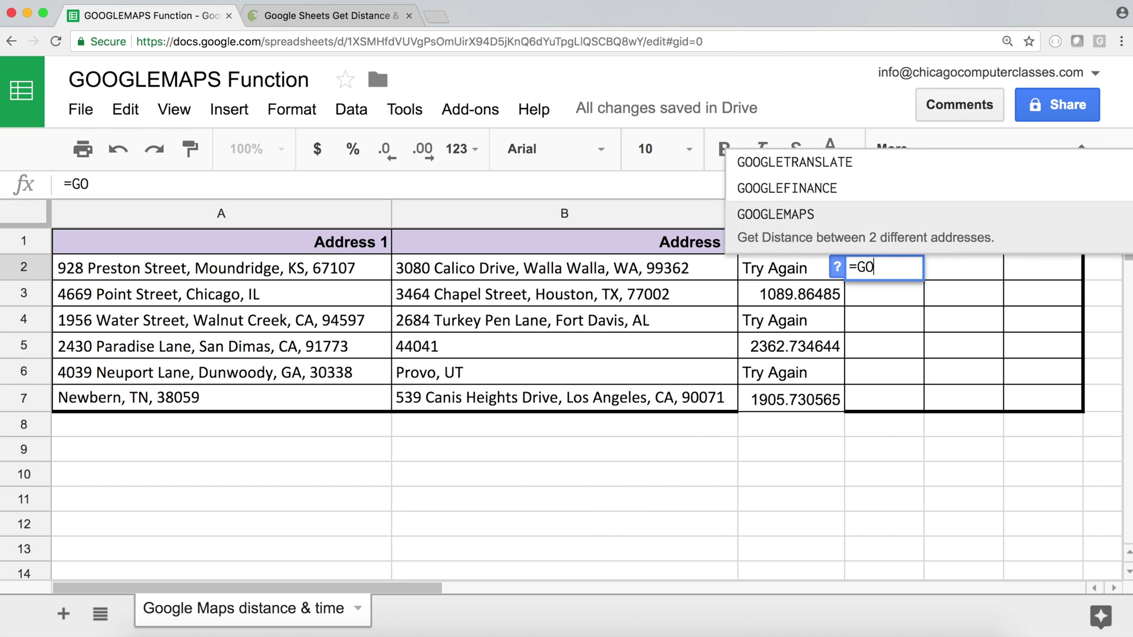
pyautogui.press('Tab')
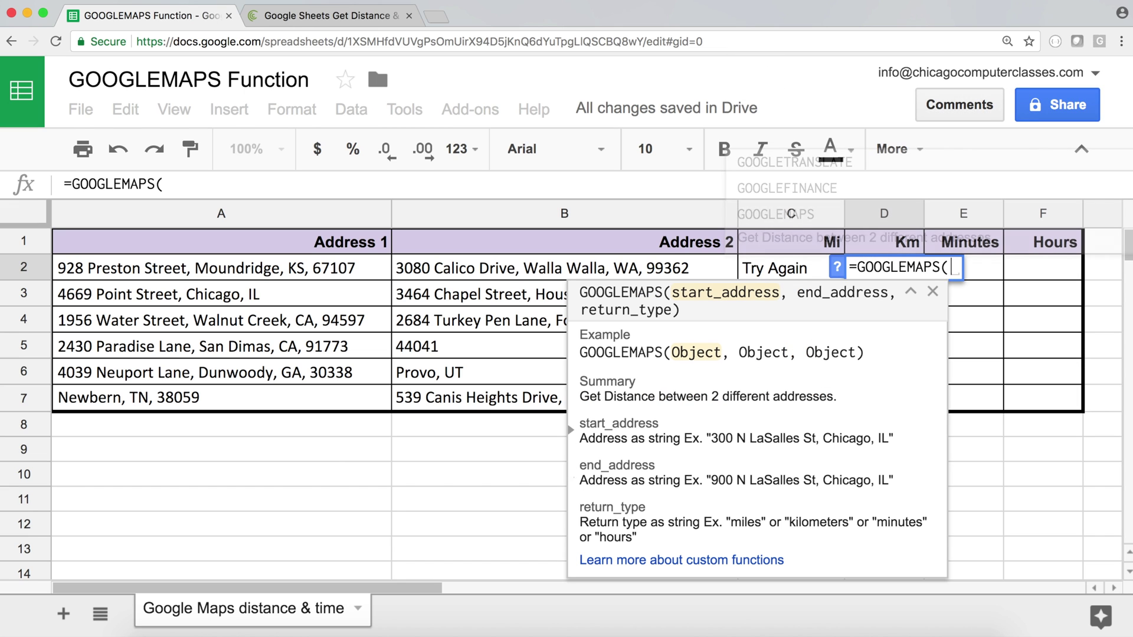
pyautogui.click(313, 275)
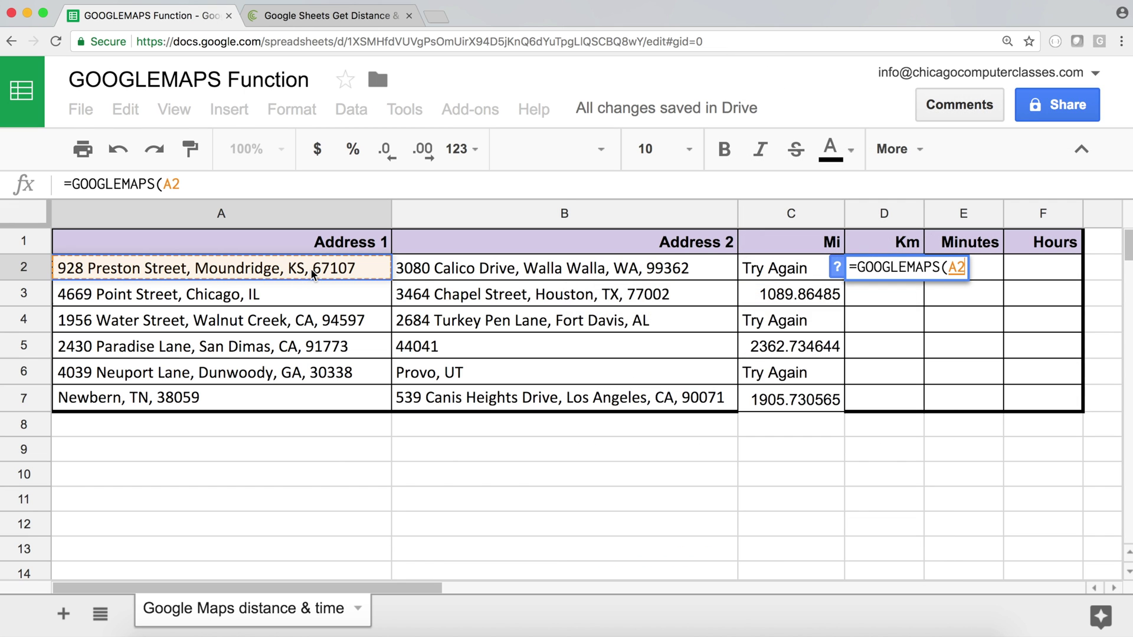
pyautogui.write(',')
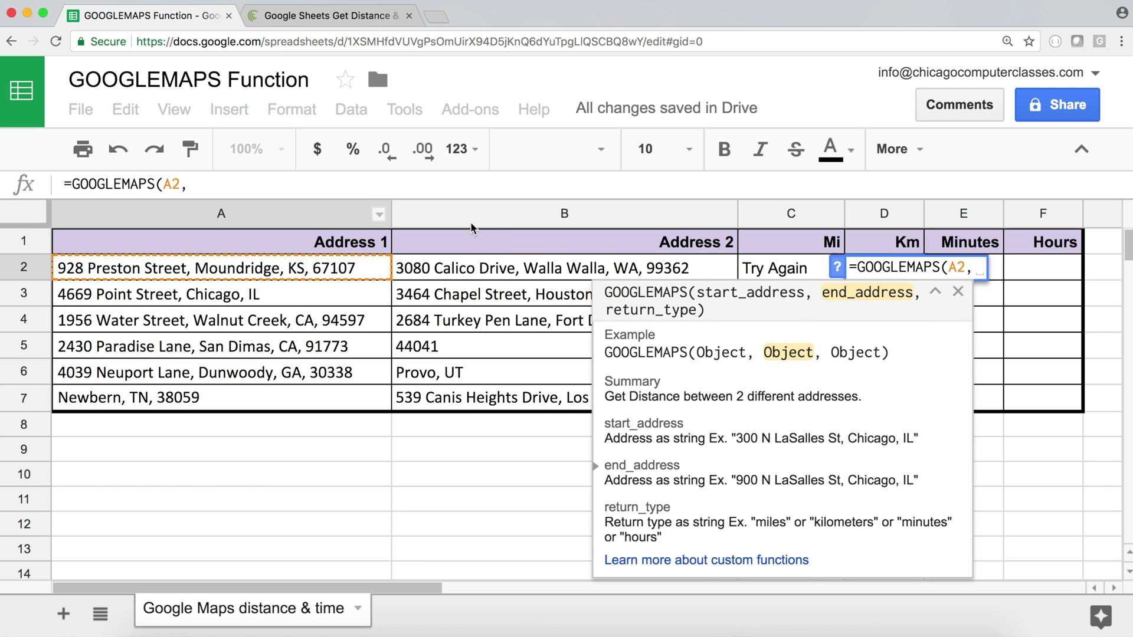
pyautogui.click(481, 272)
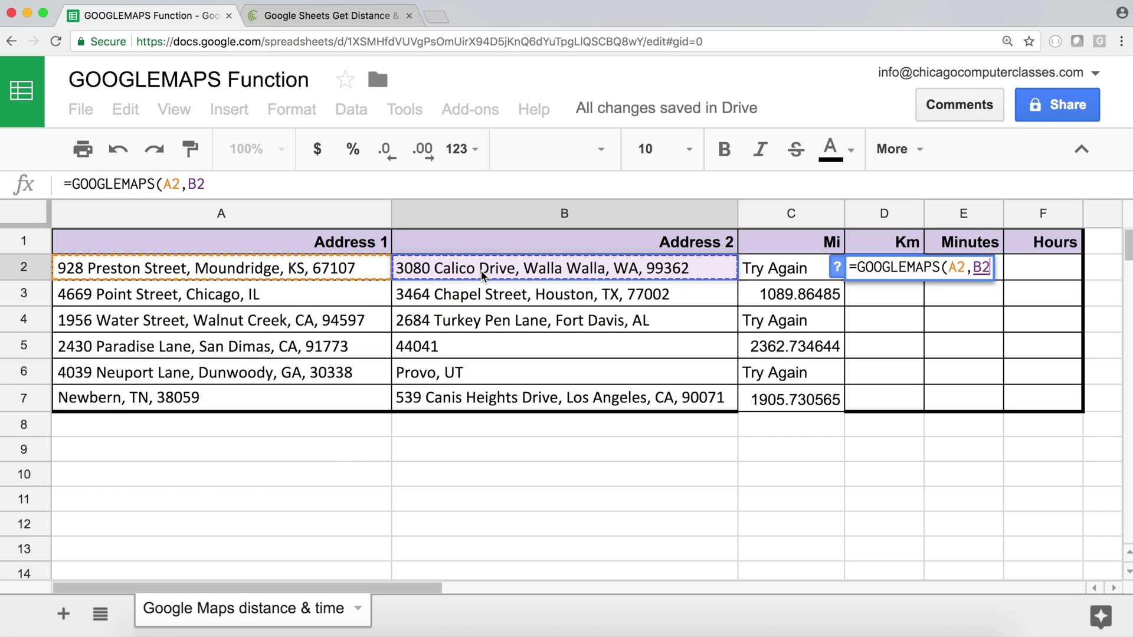
pyautogui.write(',')
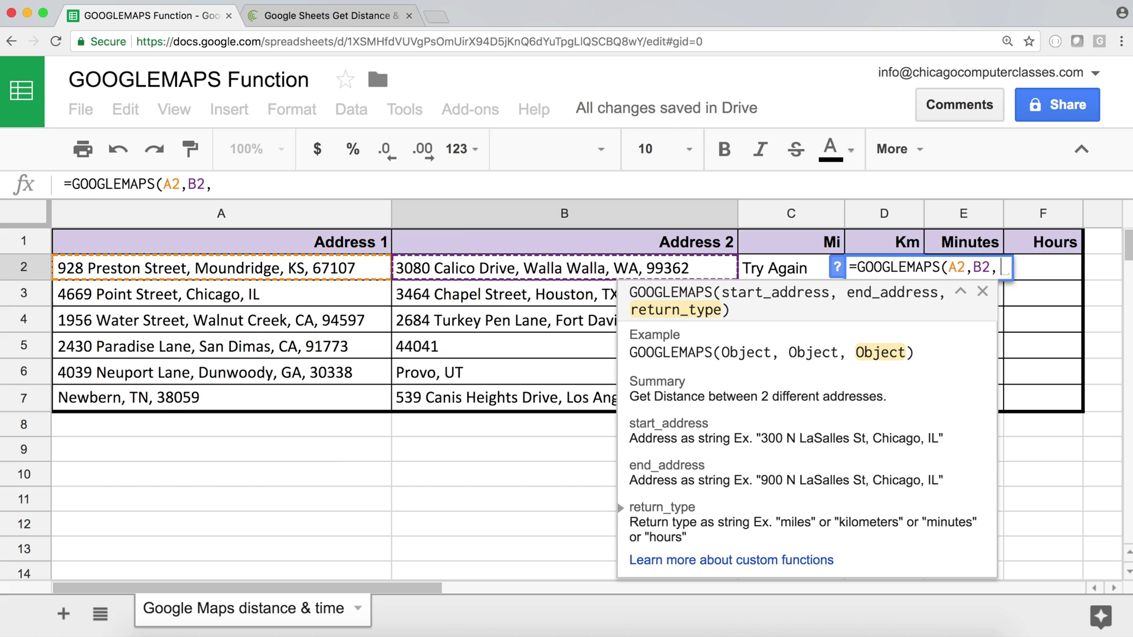
pyautogui.write('"ki')
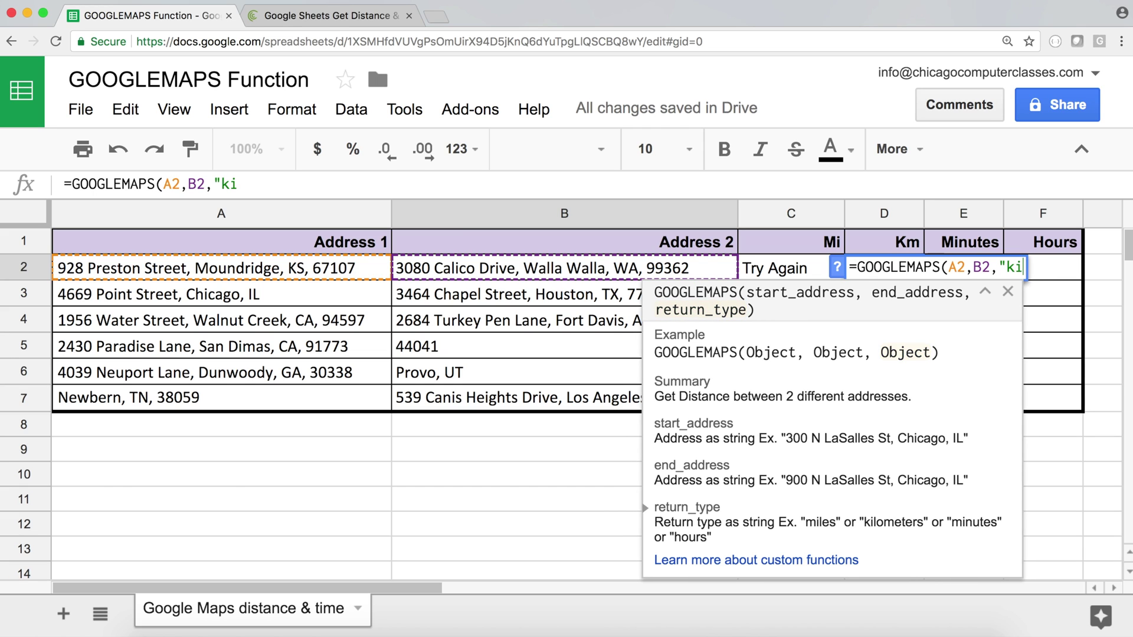
pyautogui.write('lometers')
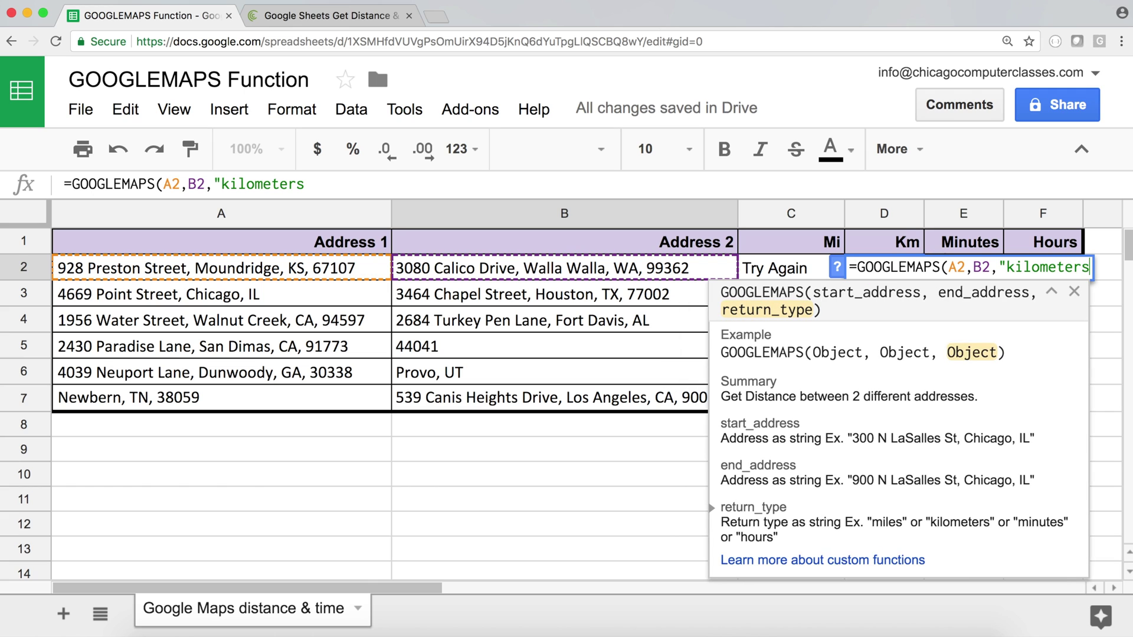
pyautogui.write('")')
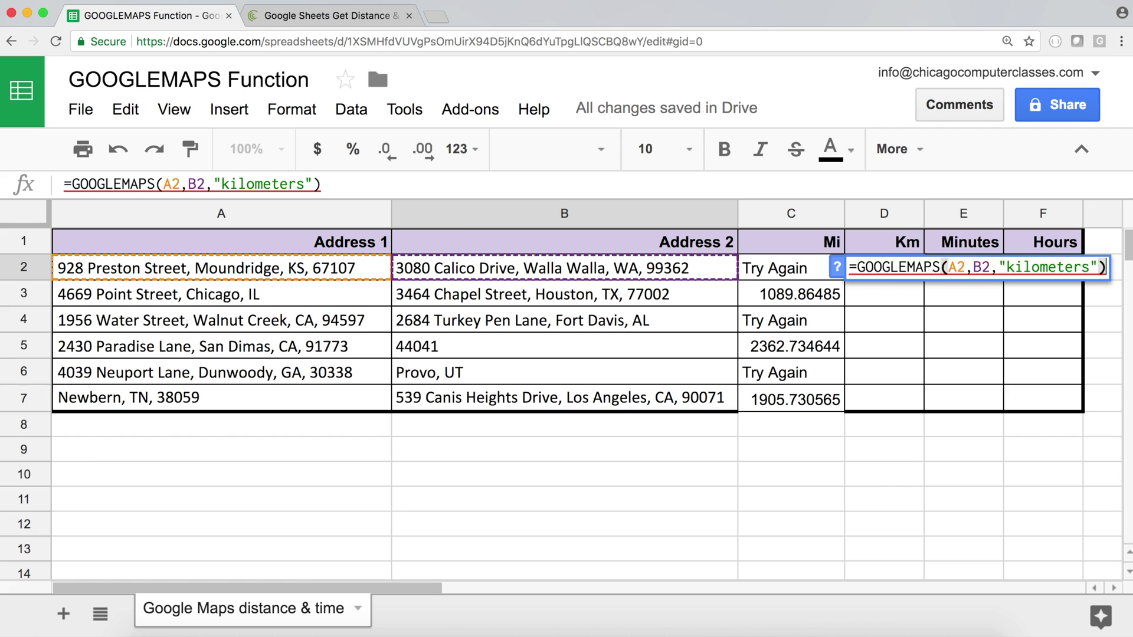
pyautogui.press('Return')
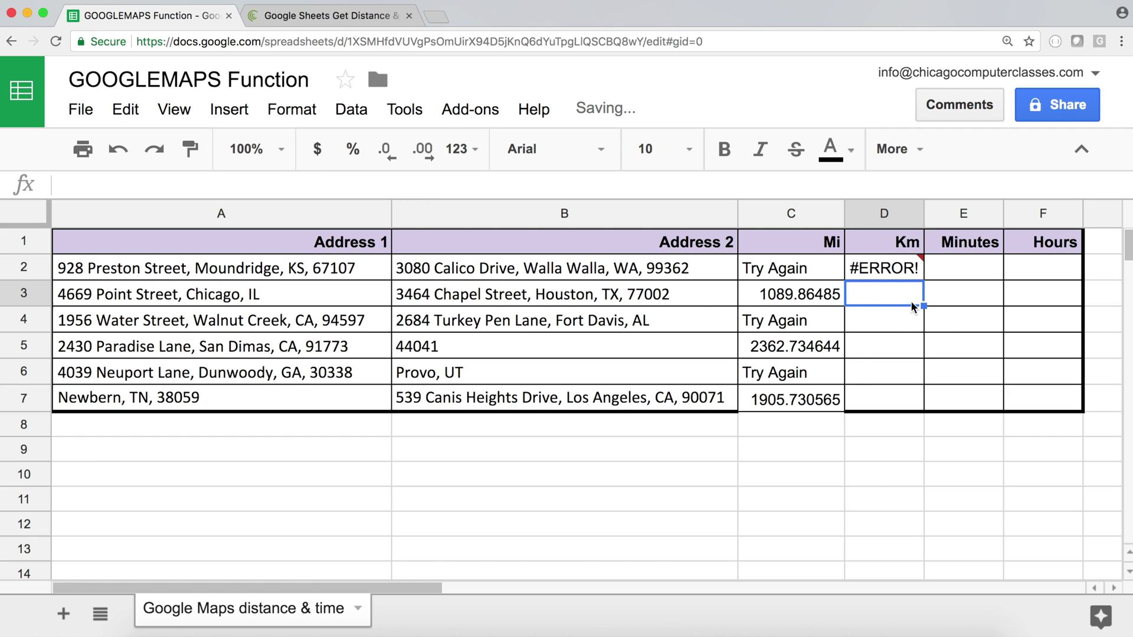
# - Fill the kilometers formula down to D7 and inspect the resulting distances
pyautogui.click(902, 270)
pyautogui.moveTo(924, 280); pyautogui.dragTo(913, 406)
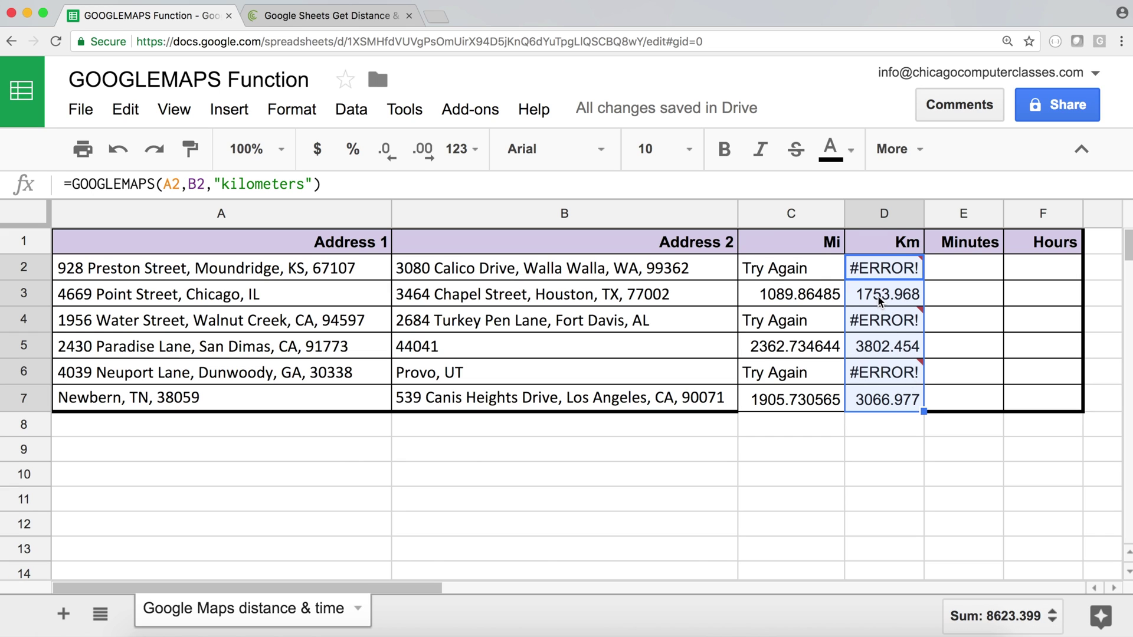
pyautogui.click(878, 298)
pyautogui.click(887, 353)
pyautogui.click(887, 401)
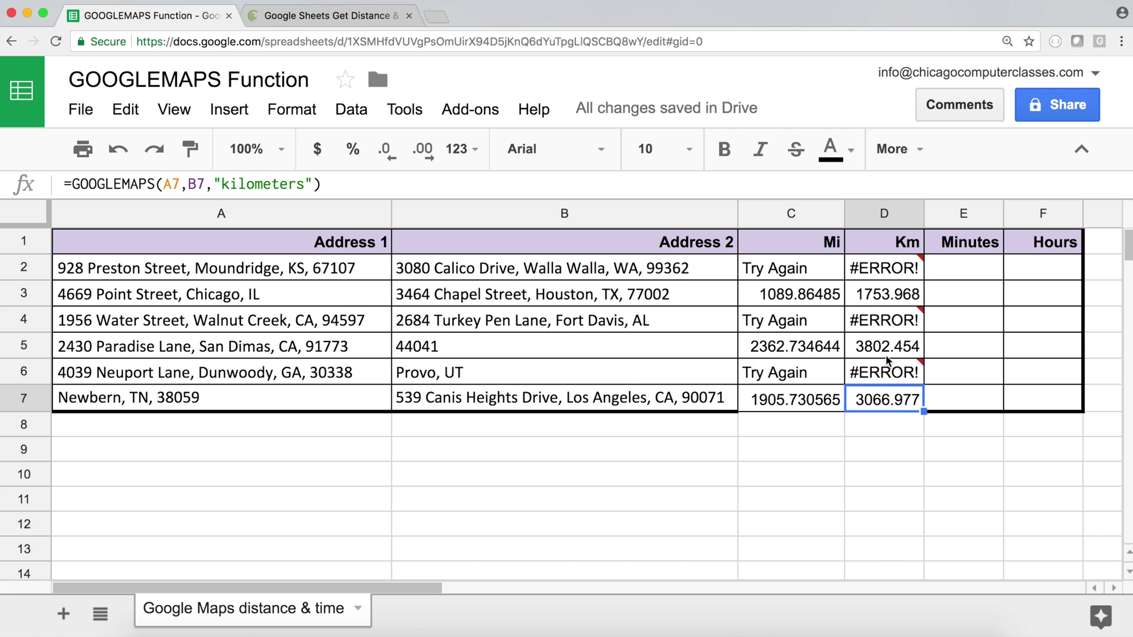
pyautogui.click(31, 295)
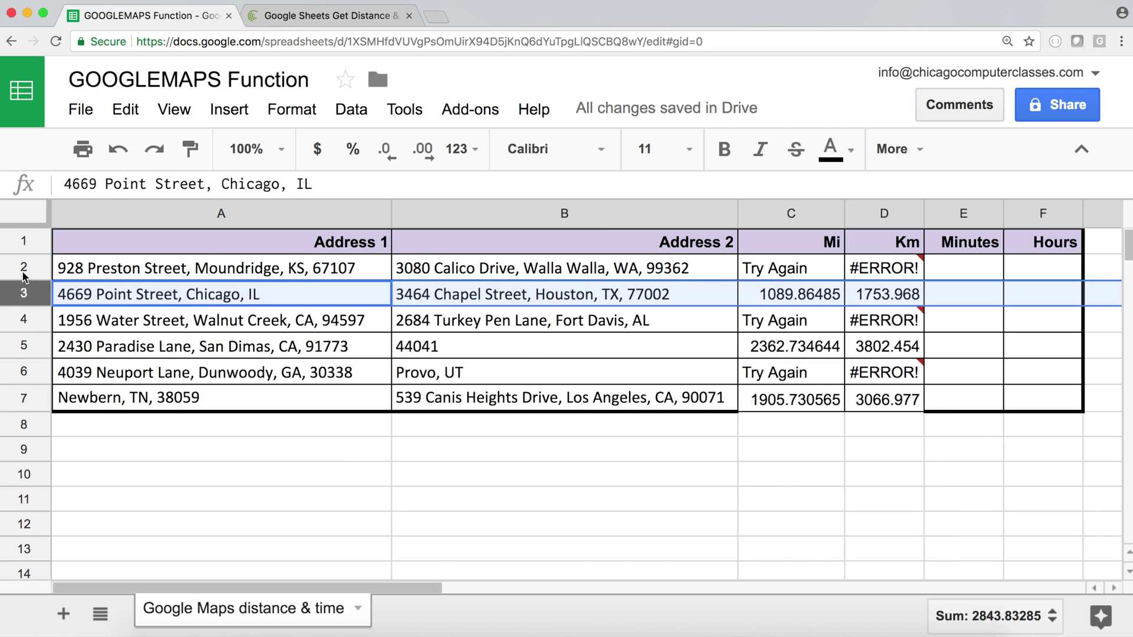
pyautogui.click(26, 274)
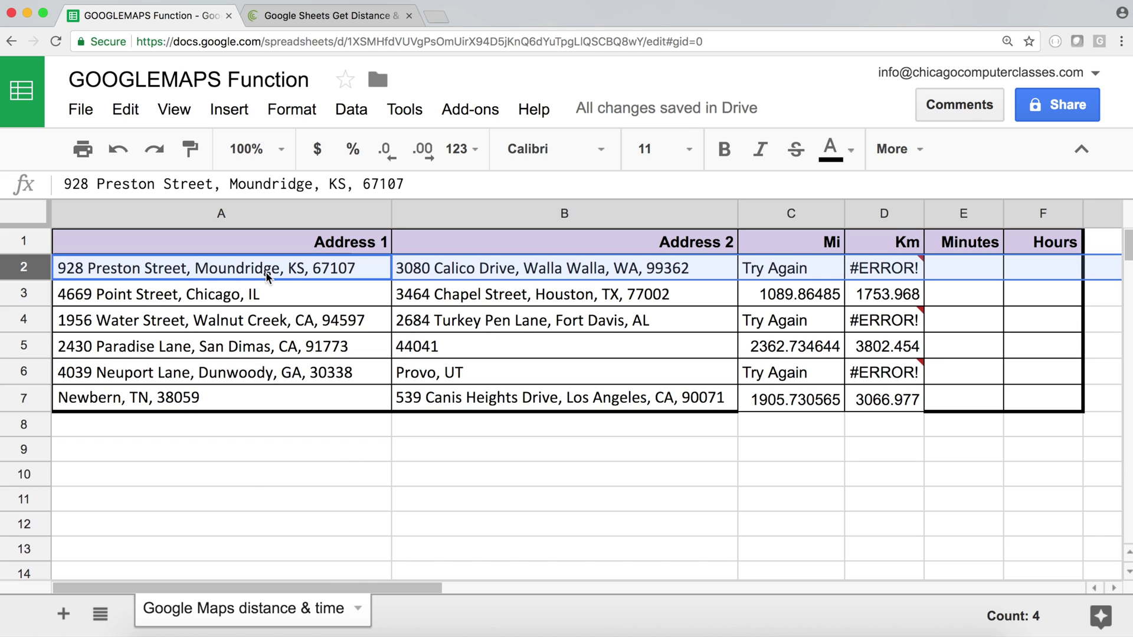
# - Delete the street portion of the A2 address
pyautogui.click(211, 270)
pyautogui.doubleClick(188, 270)
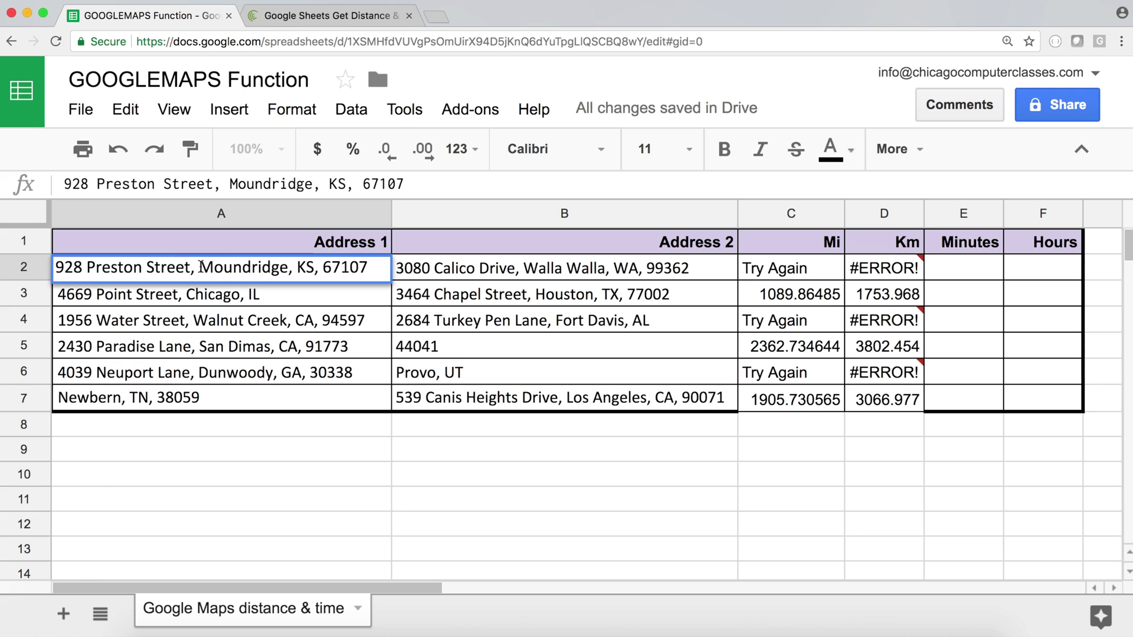
pyautogui.moveTo(198, 270); pyautogui.dragTo(18, 264)
pyautogui.press('BackSpace')
pyautogui.press('Return')
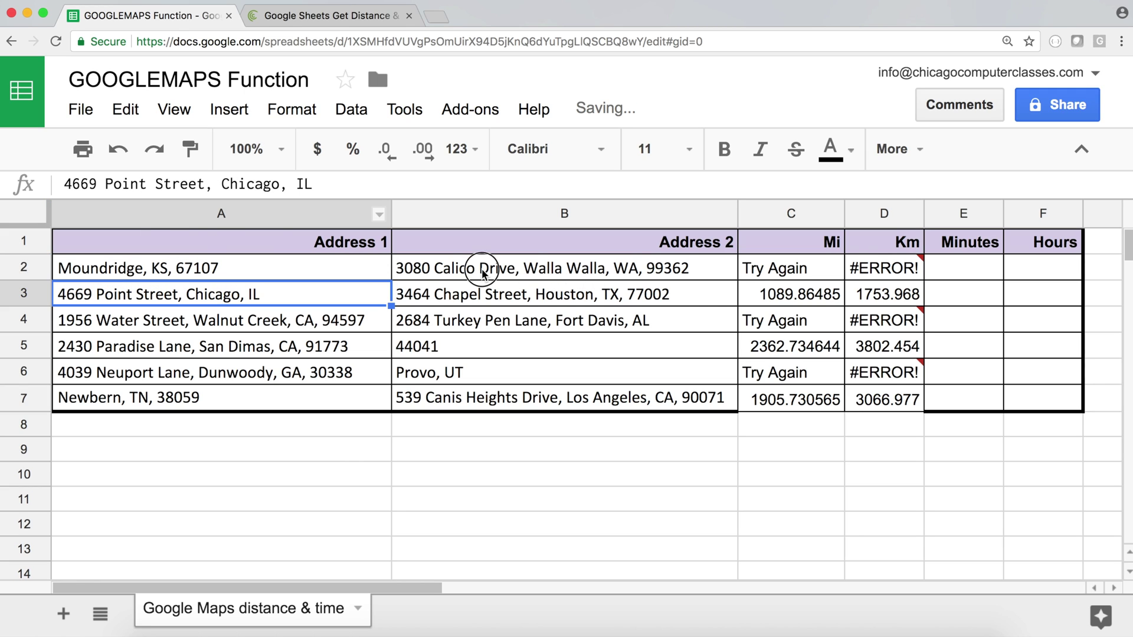
# - Shorten B2 to 'Walla Walla, WA, 99362' so row 2 returns 1533.32 miles
pyautogui.doubleClick(523, 268)
pyautogui.moveTo(530, 267); pyautogui.dragTo(342, 249)
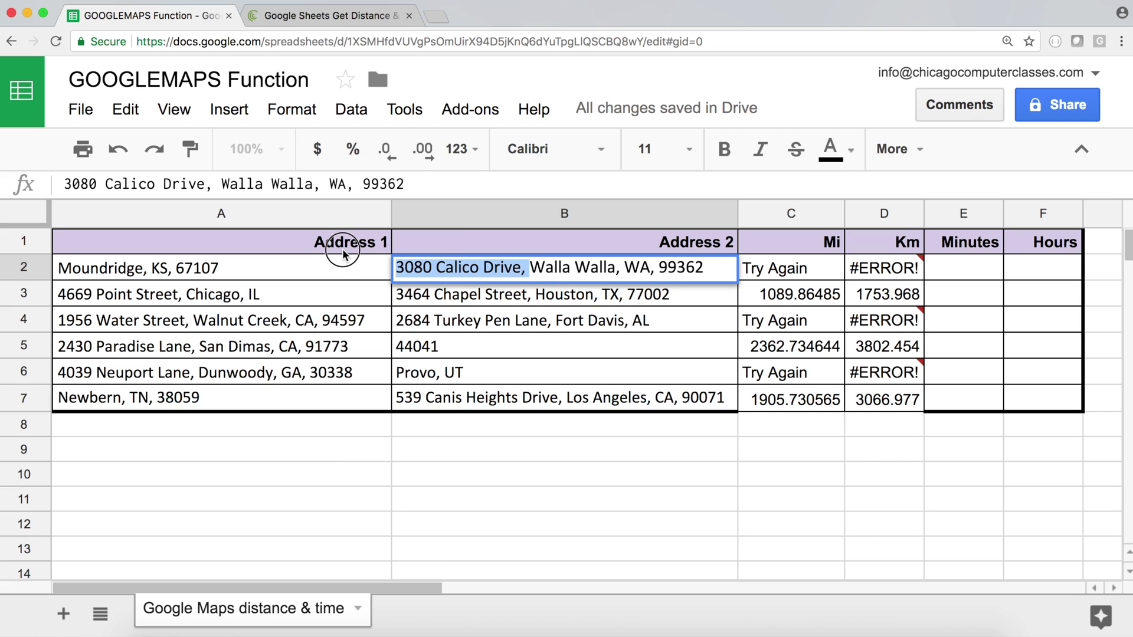
pyautogui.press('BackSpace')
pyautogui.press('Return')
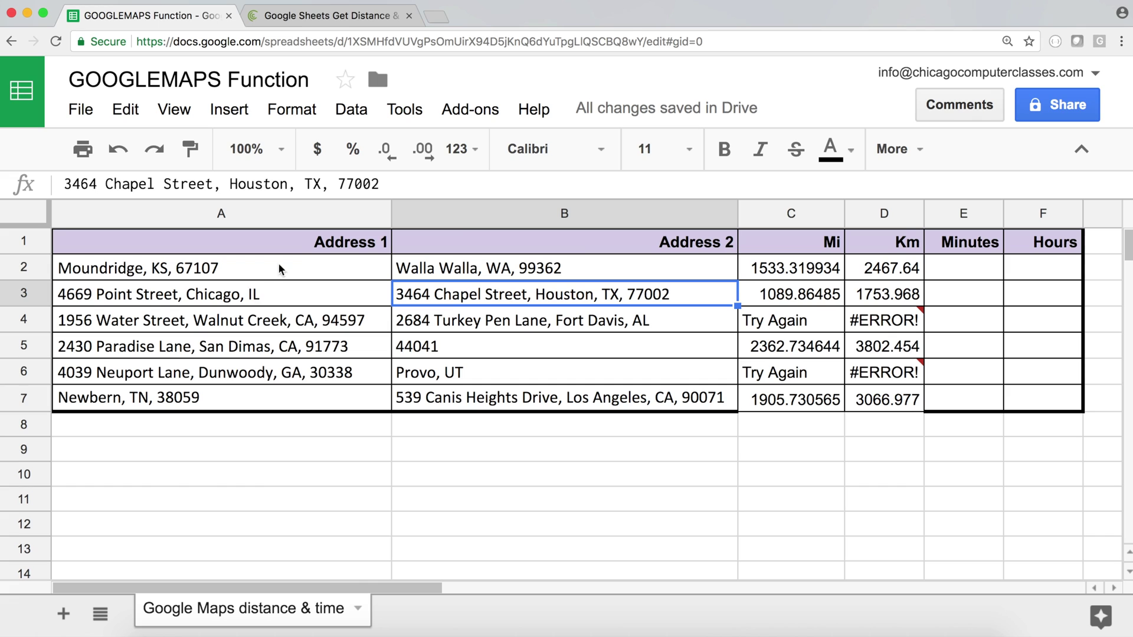
pyautogui.click(264, 269)
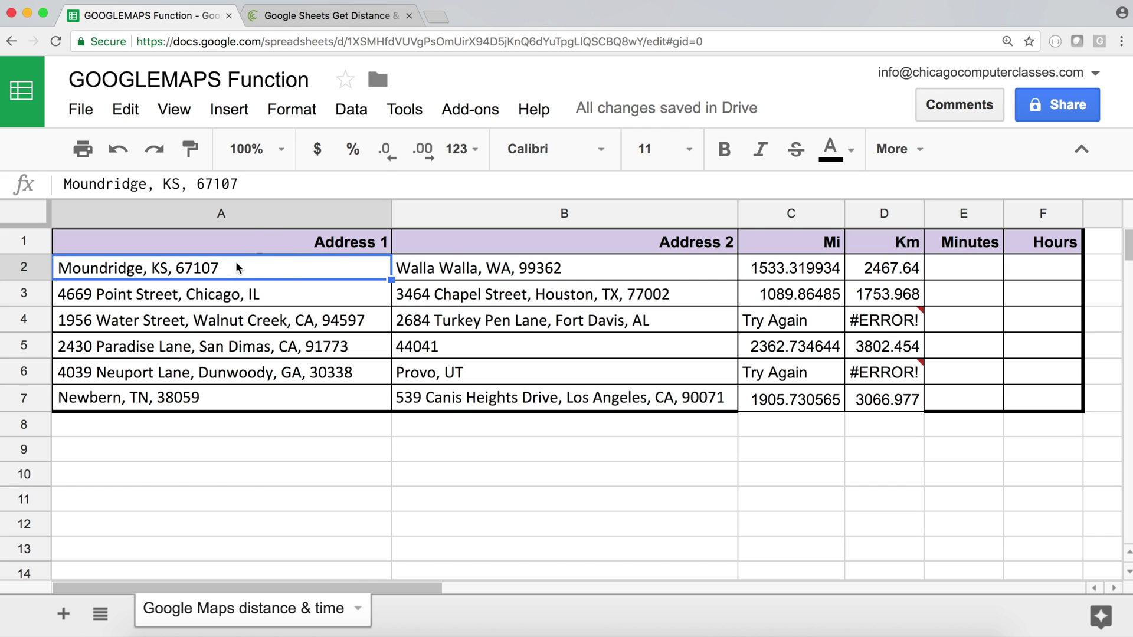
pyautogui.click(533, 269)
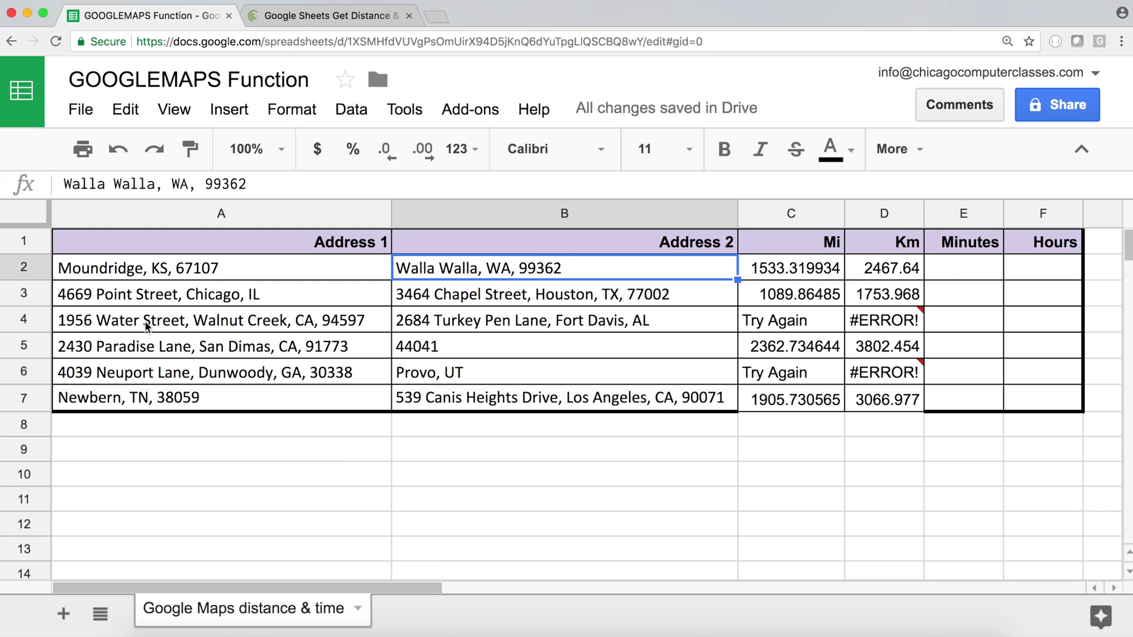
# - Delete rows 4 and 5, the two address pairs that kept returning errors
pyautogui.rightClick(24, 319)
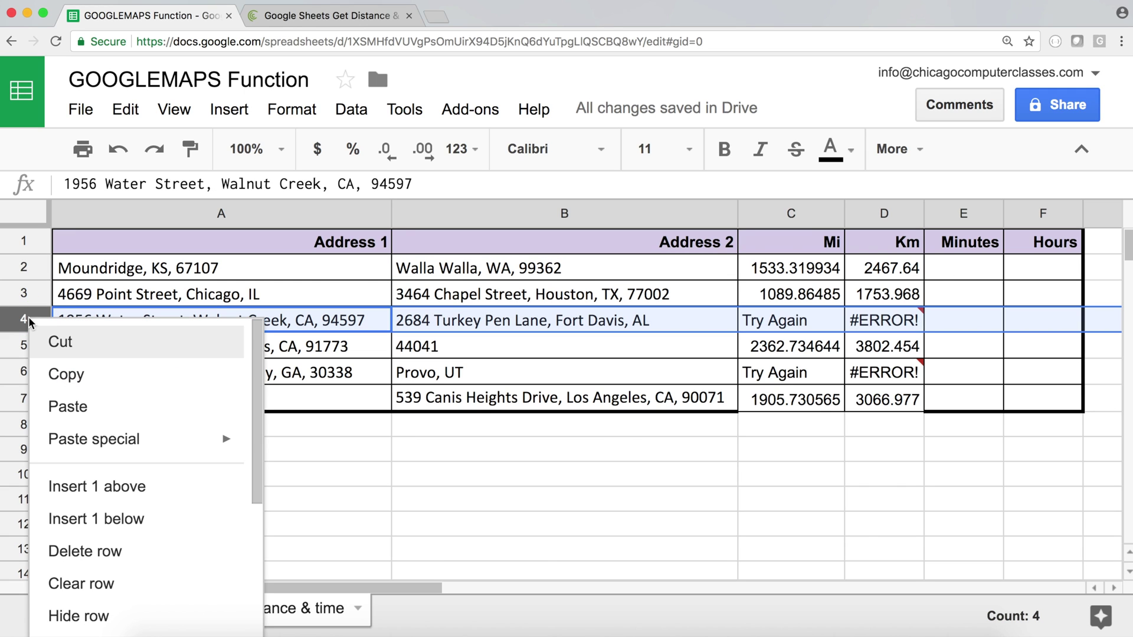
pyautogui.click(112, 559)
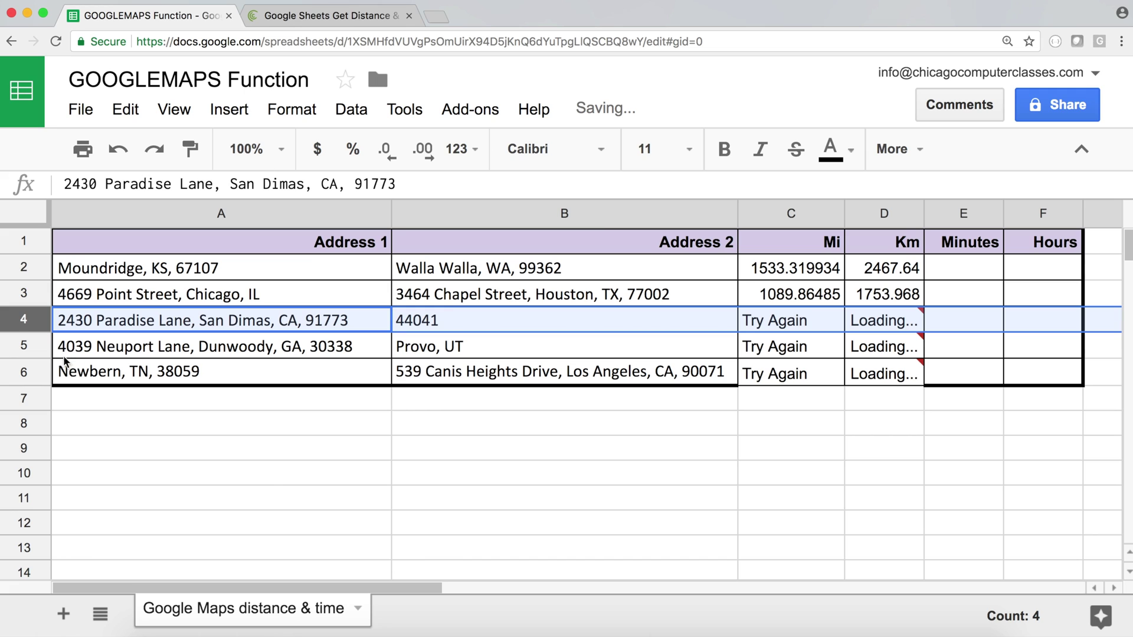
pyautogui.click(130, 349)
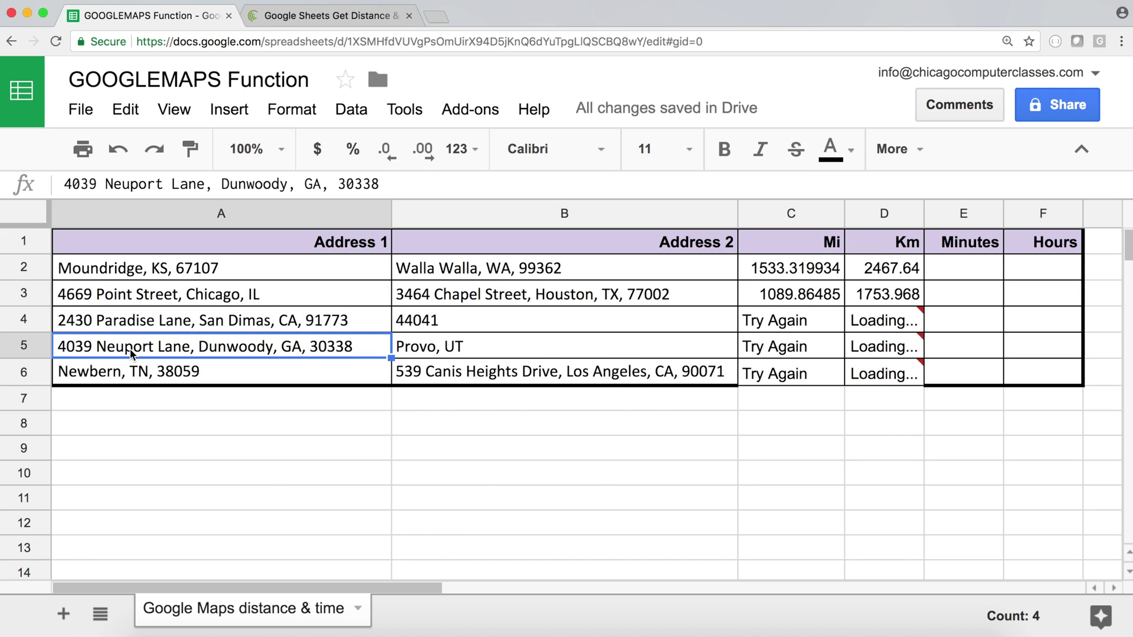
pyautogui.click(135, 323)
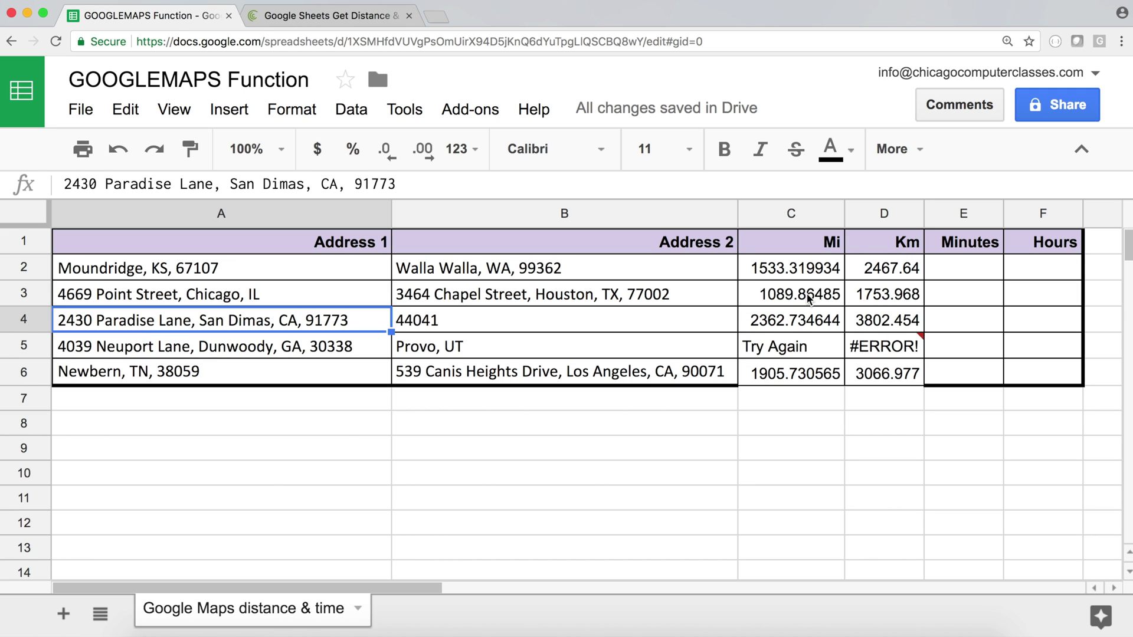
pyautogui.click(24, 346)
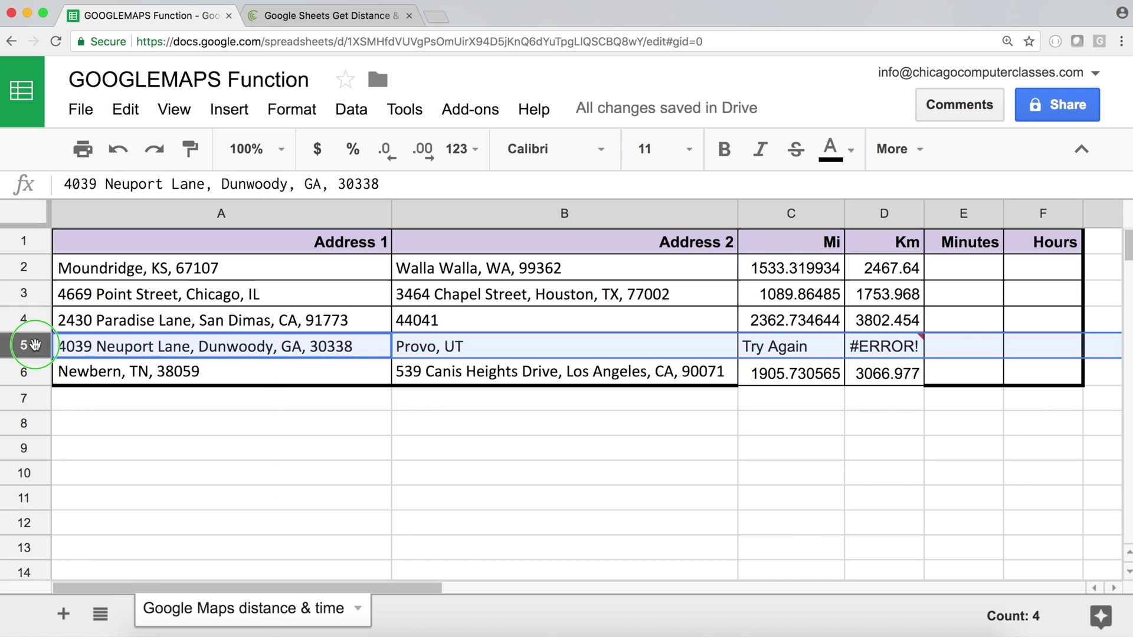
pyautogui.rightClick(24, 346)
pyautogui.click(142, 579)
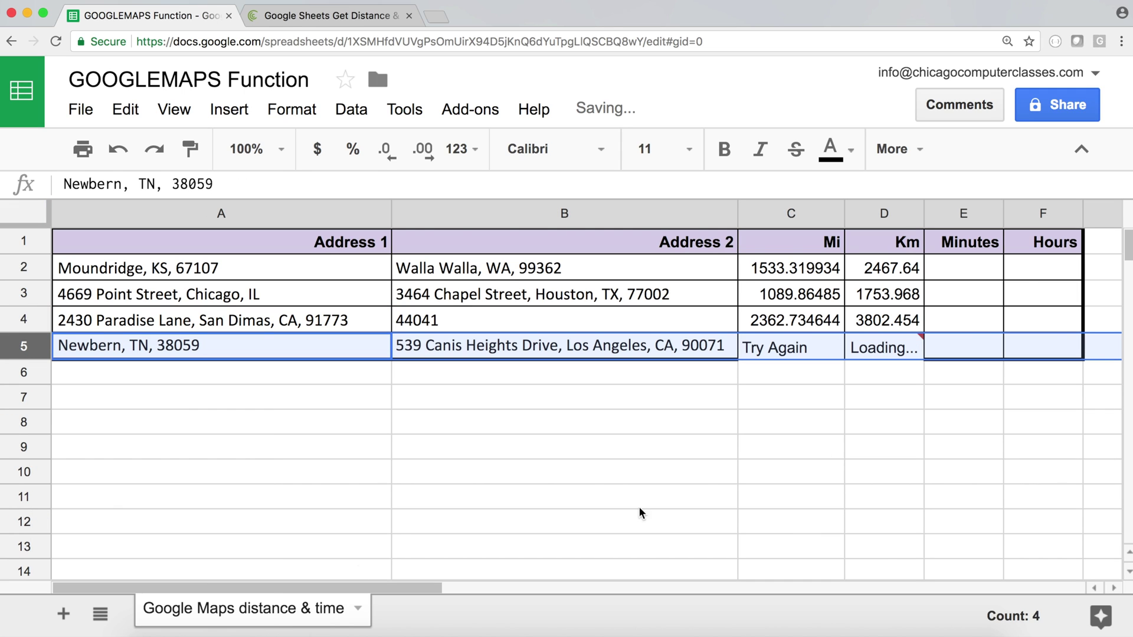
pyautogui.click(915, 270)
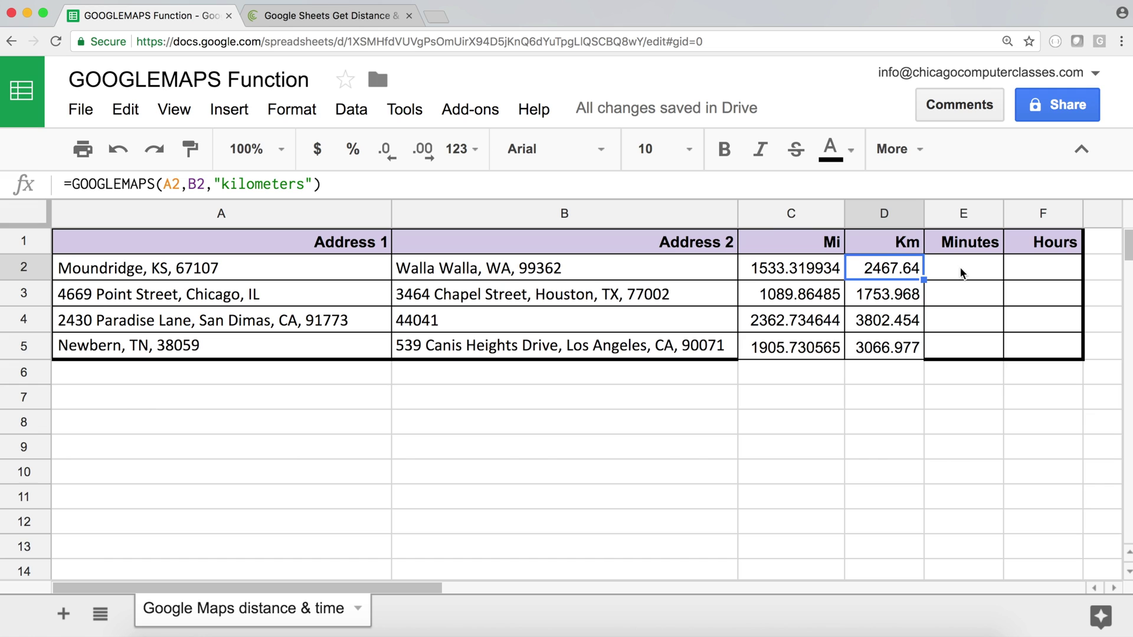
pyautogui.click(959, 267)
# - Enter =GOOGLEMAPS(A2,B2,"minutes") in E2 and fill it down through E5
pyautogui.write('=')
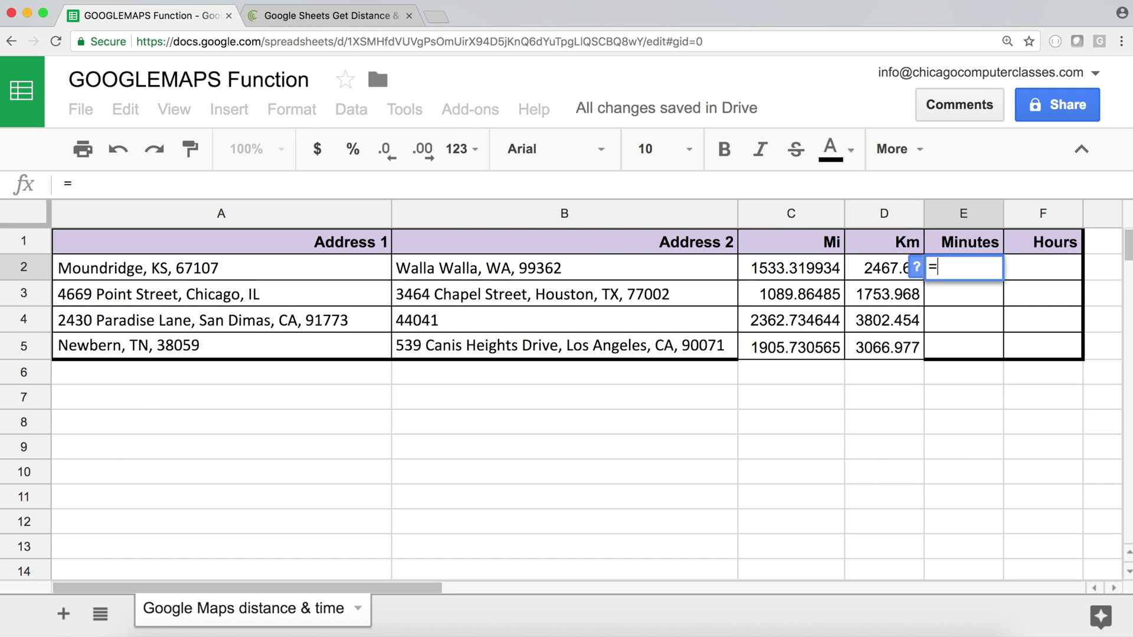
pyautogui.write('GOO')
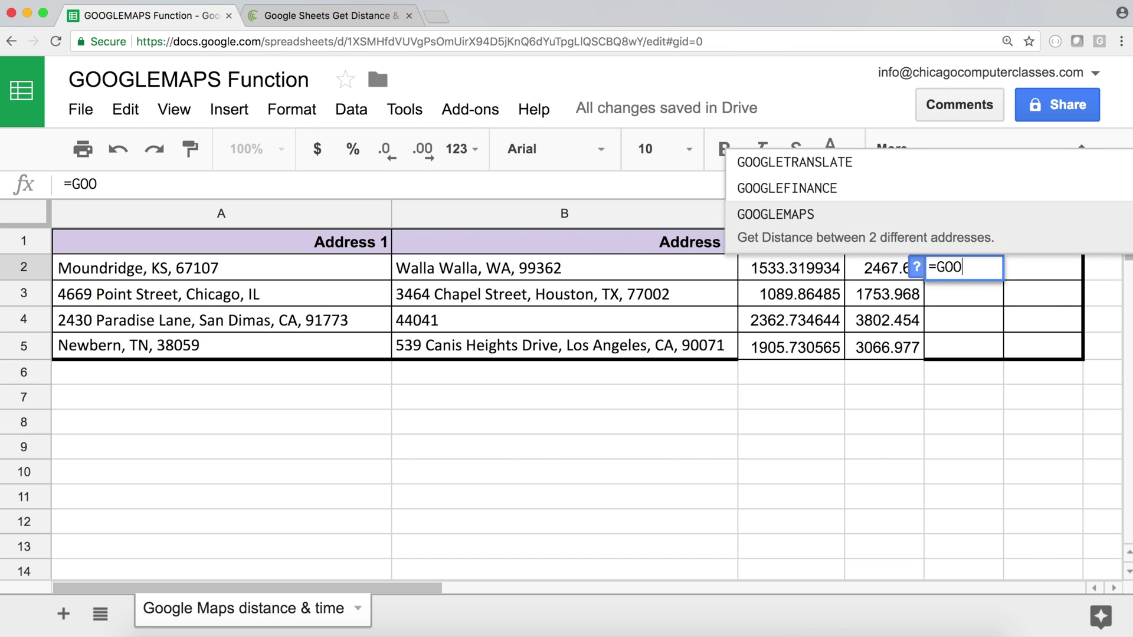
pyautogui.press('Tab')
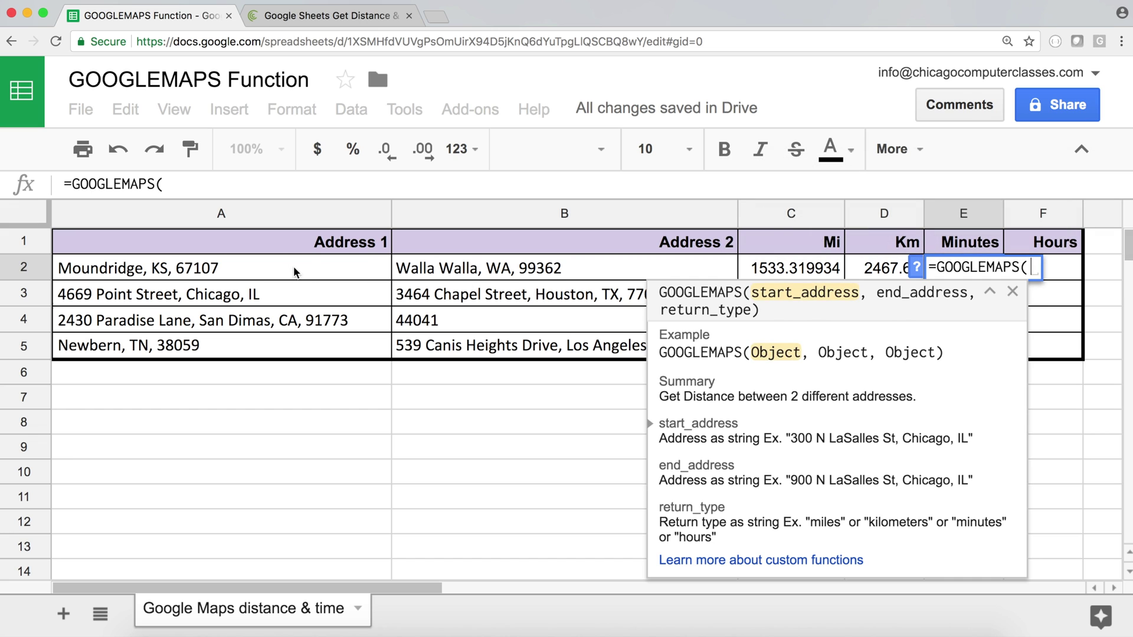
pyautogui.click(294, 271)
pyautogui.write(',')
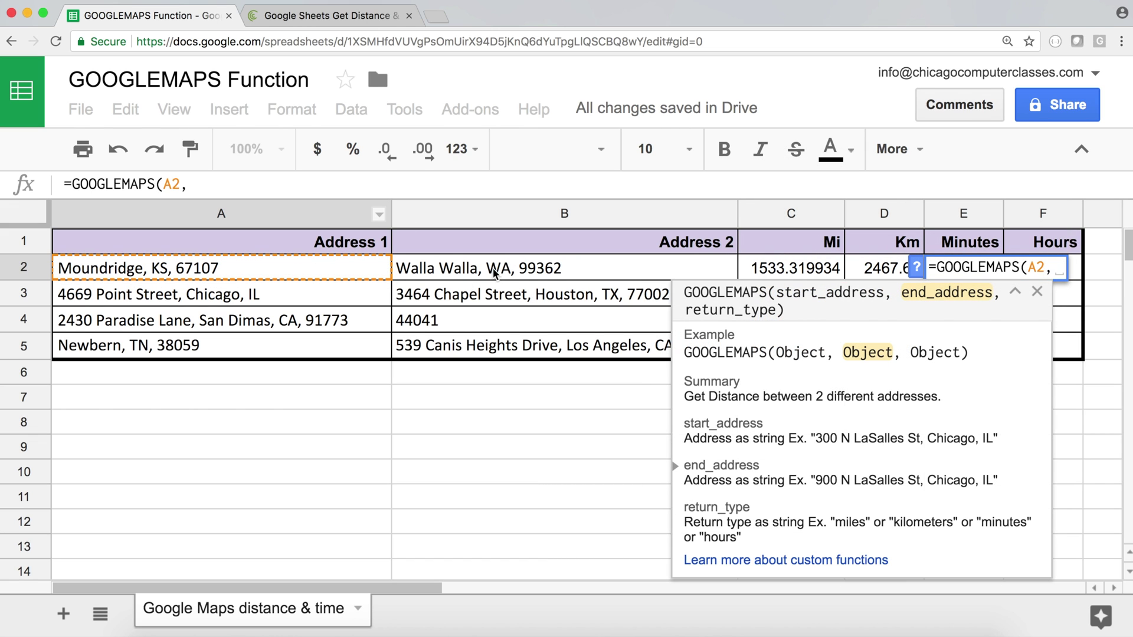
pyautogui.click(493, 270)
pyautogui.write(',')
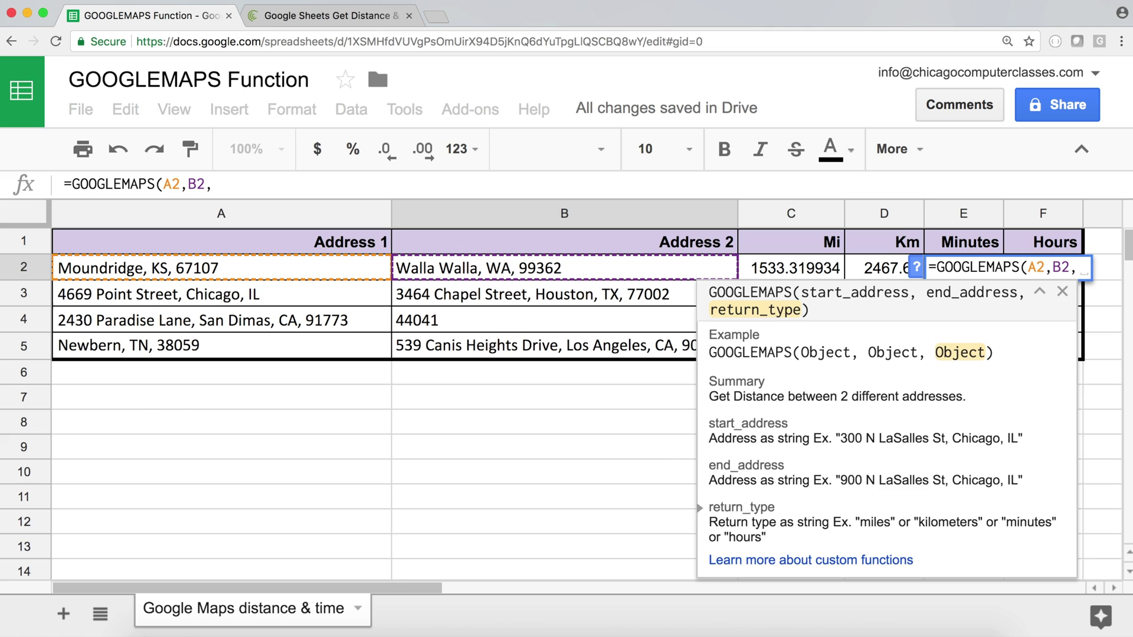
pyautogui.write('"minutes"')
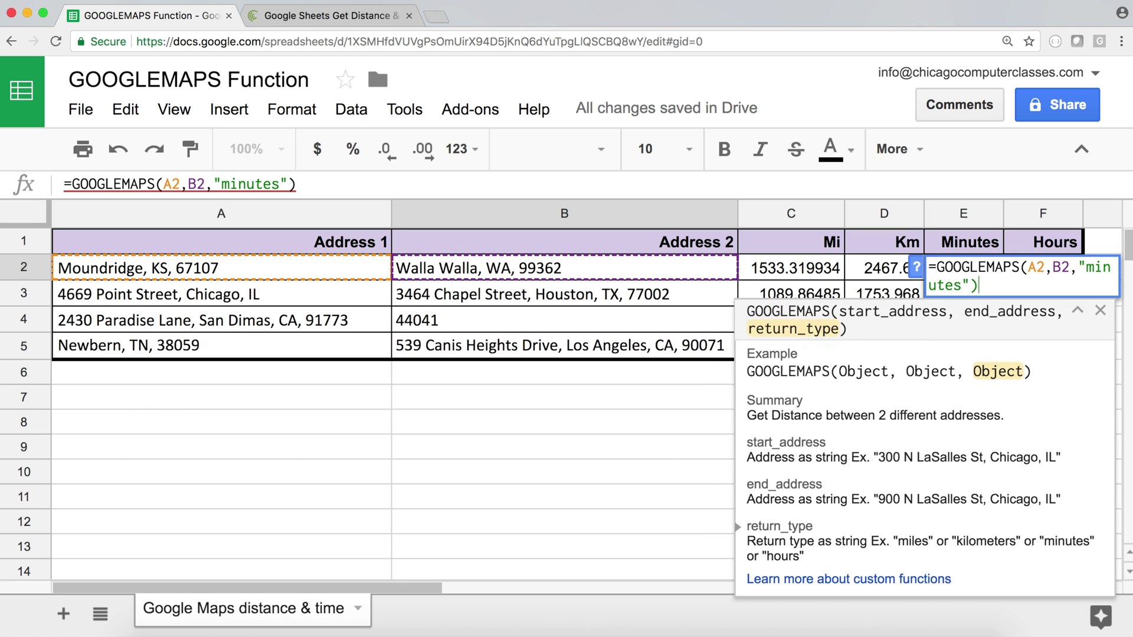
pyautogui.write(')')
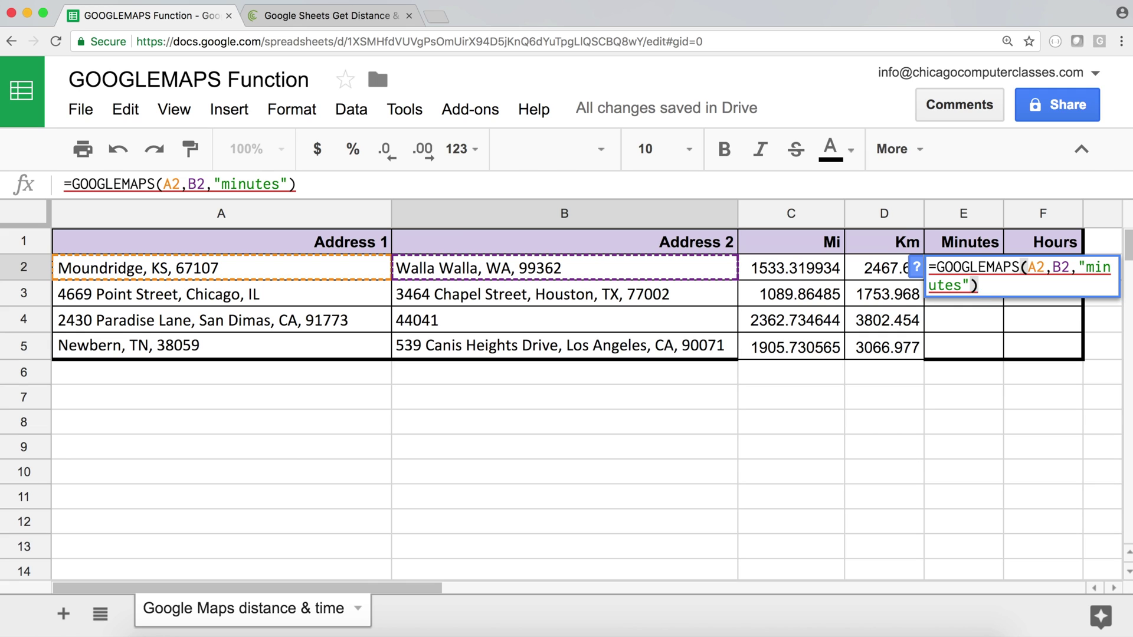
pyautogui.press('Return')
pyautogui.click(994, 275)
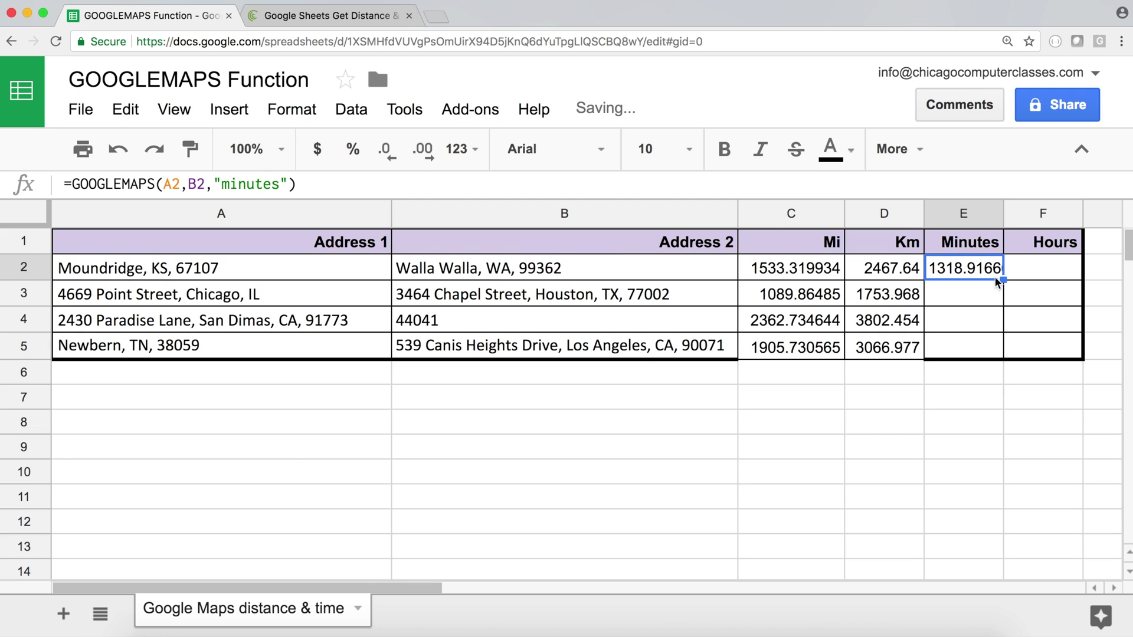
pyautogui.moveTo(1004, 280); pyautogui.dragTo(1002, 354)
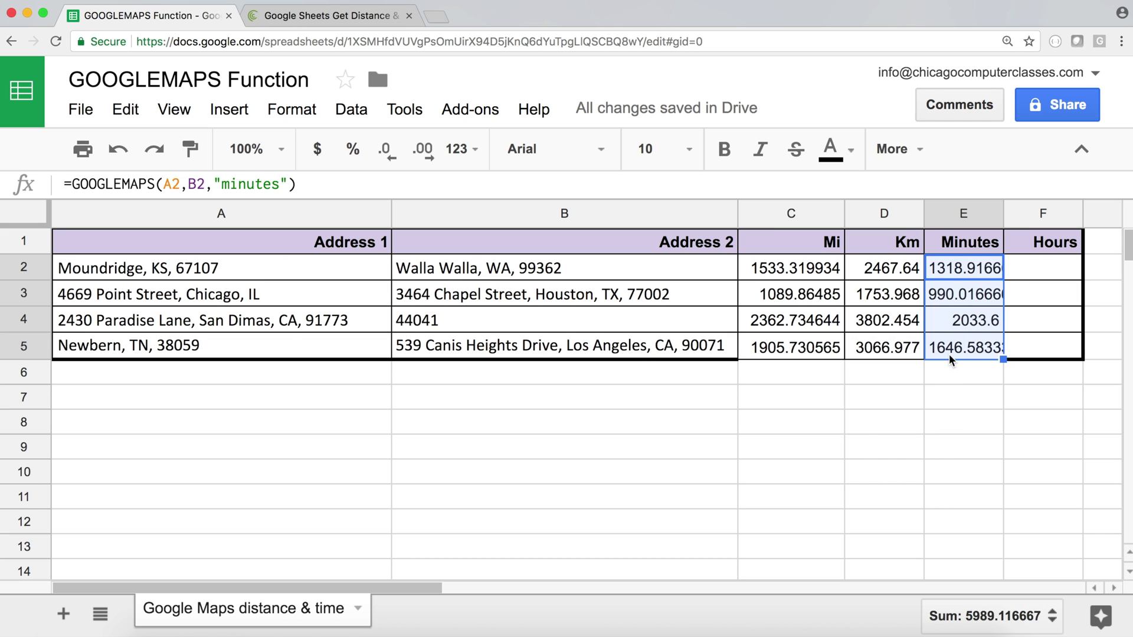
pyautogui.click(953, 267)
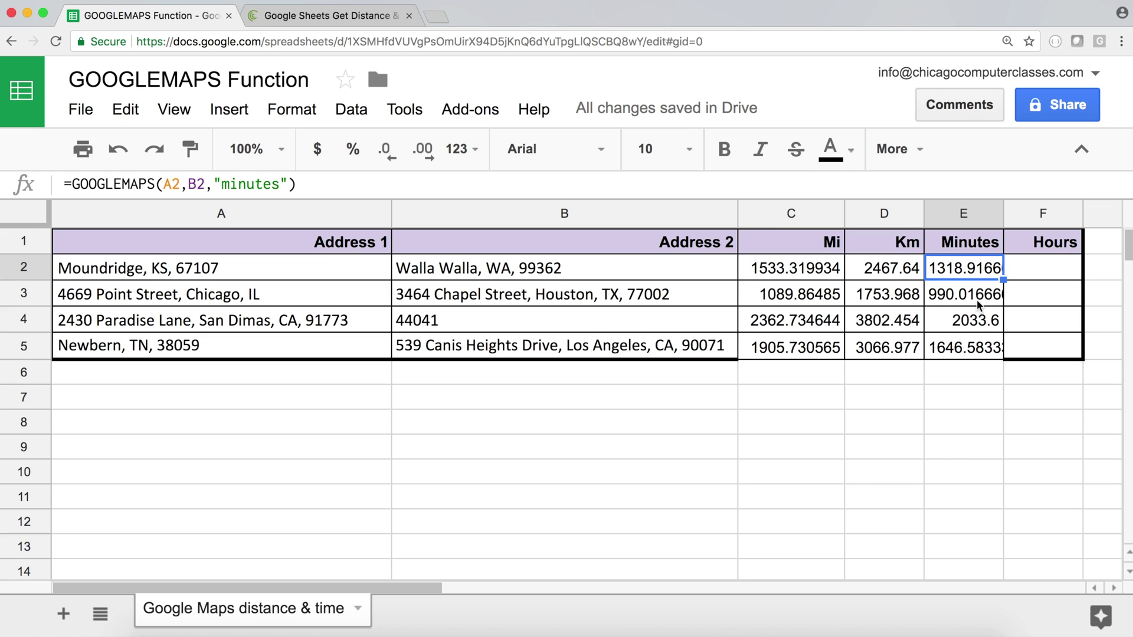
# - Enter =GOOGLEMAPS(A2,B2,"hours") in F2 to get the travel time in hours
pyautogui.click(1024, 272)
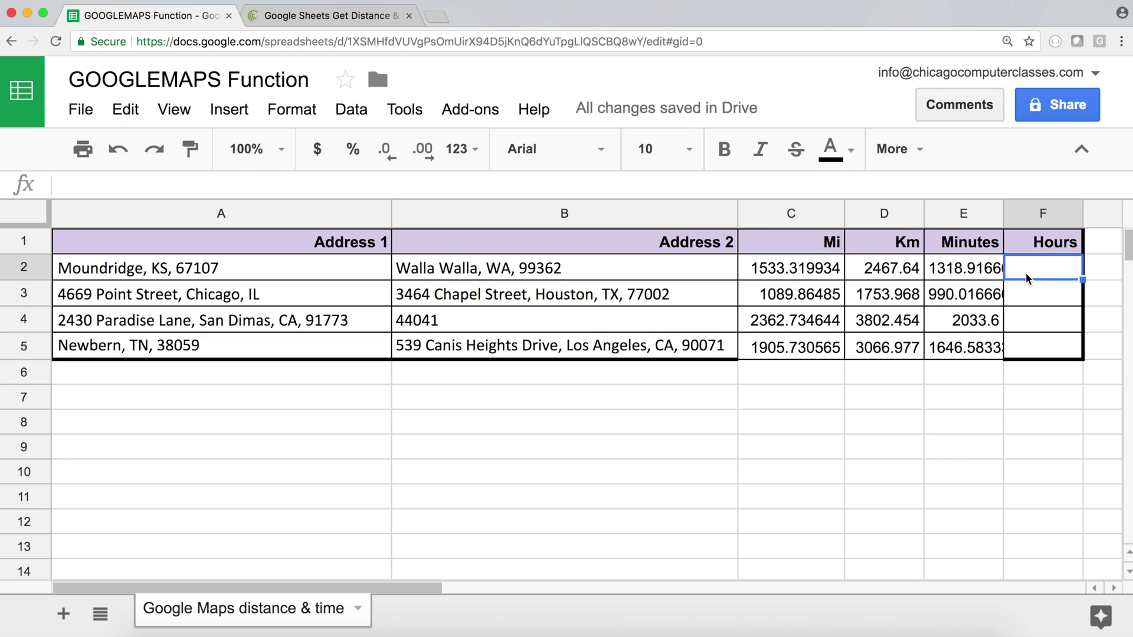
pyautogui.write('=')
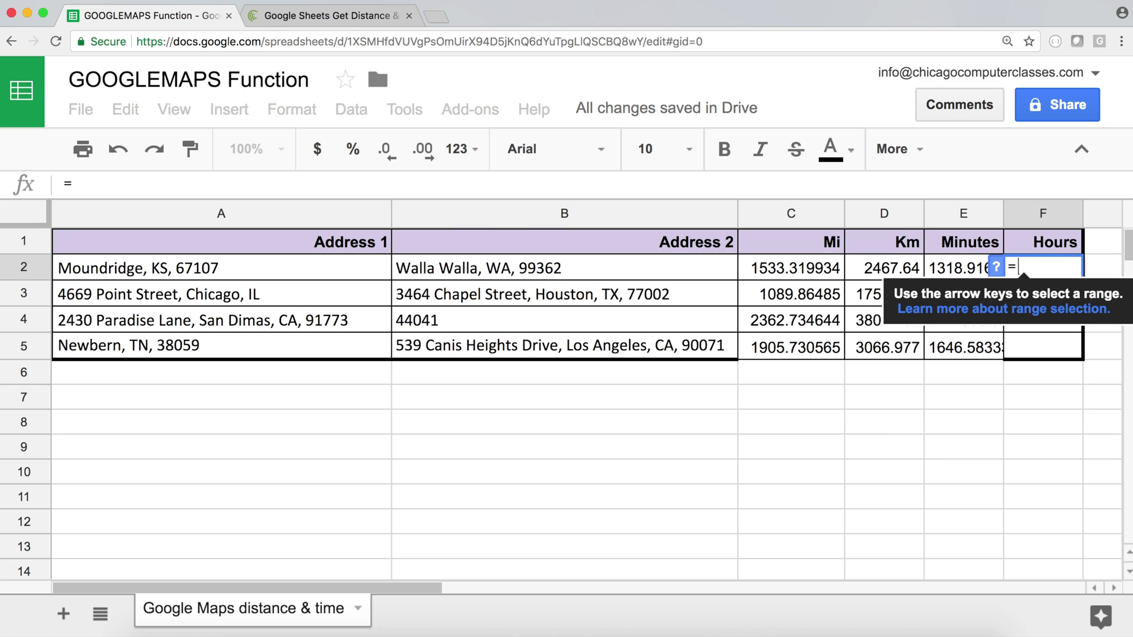
pyautogui.write('GOO')
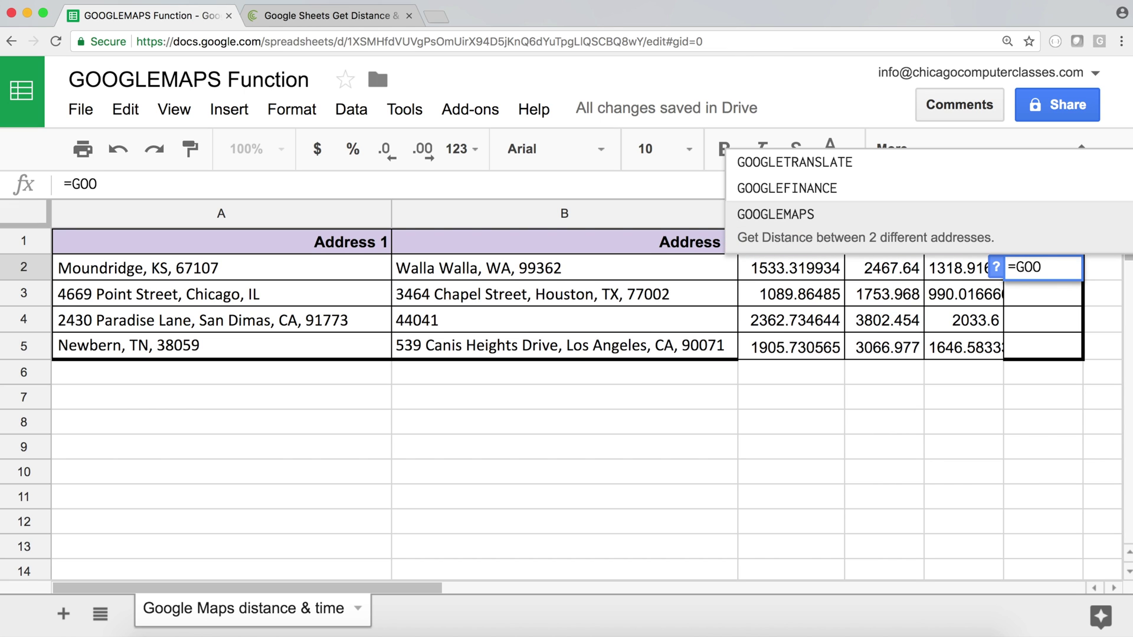
pyautogui.press('Tab')
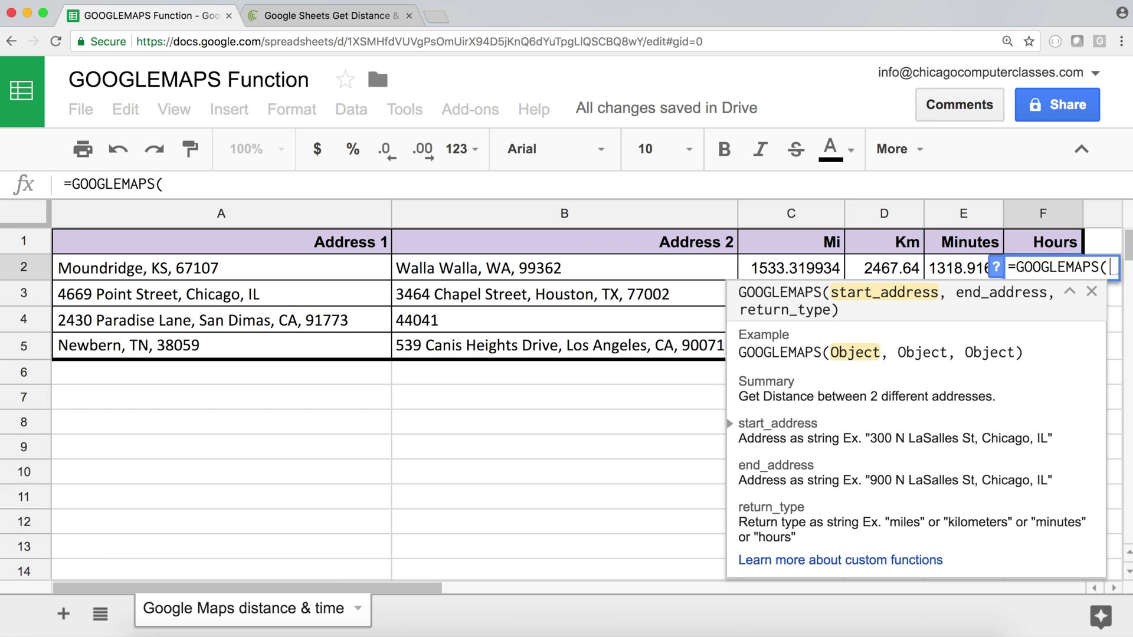
pyautogui.click(214, 266)
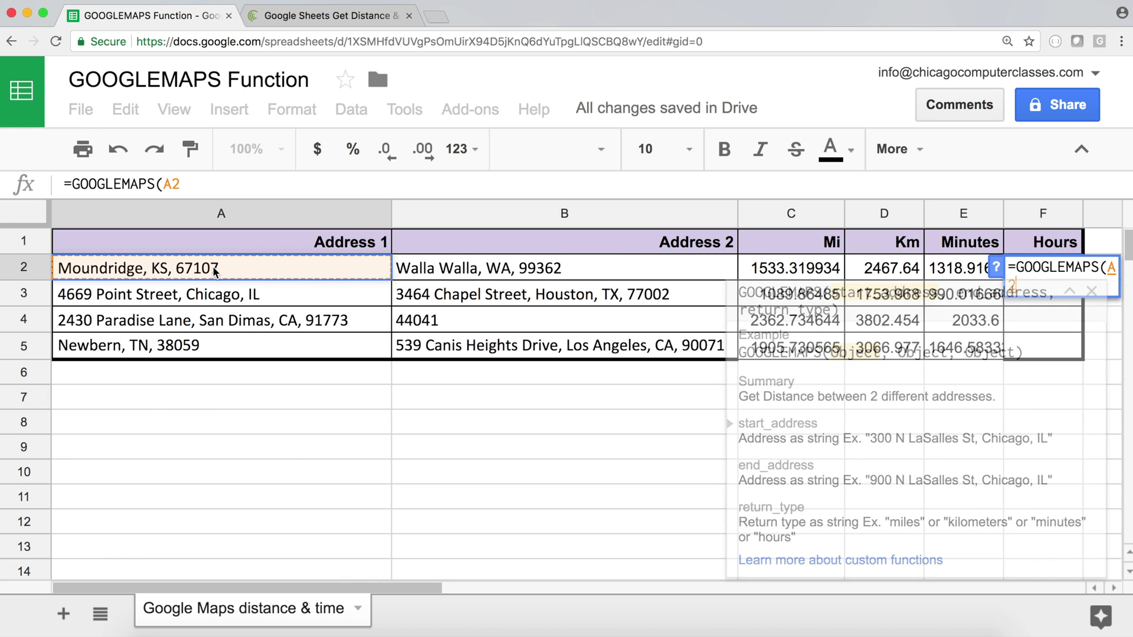
pyautogui.write(',')
pyautogui.click(462, 272)
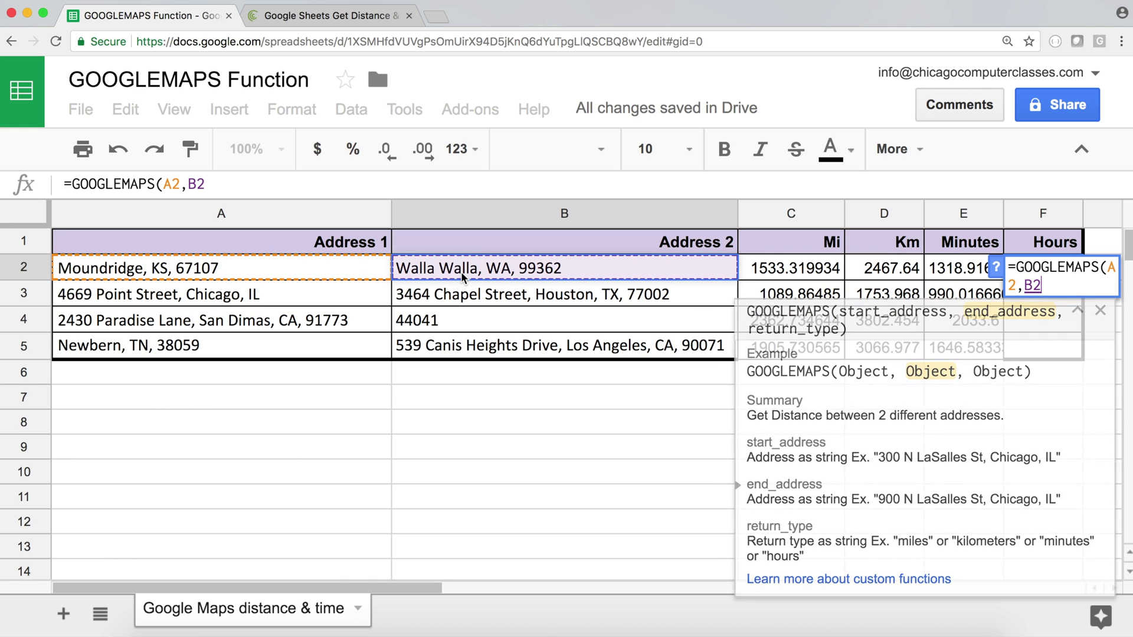
pyautogui.write(',')
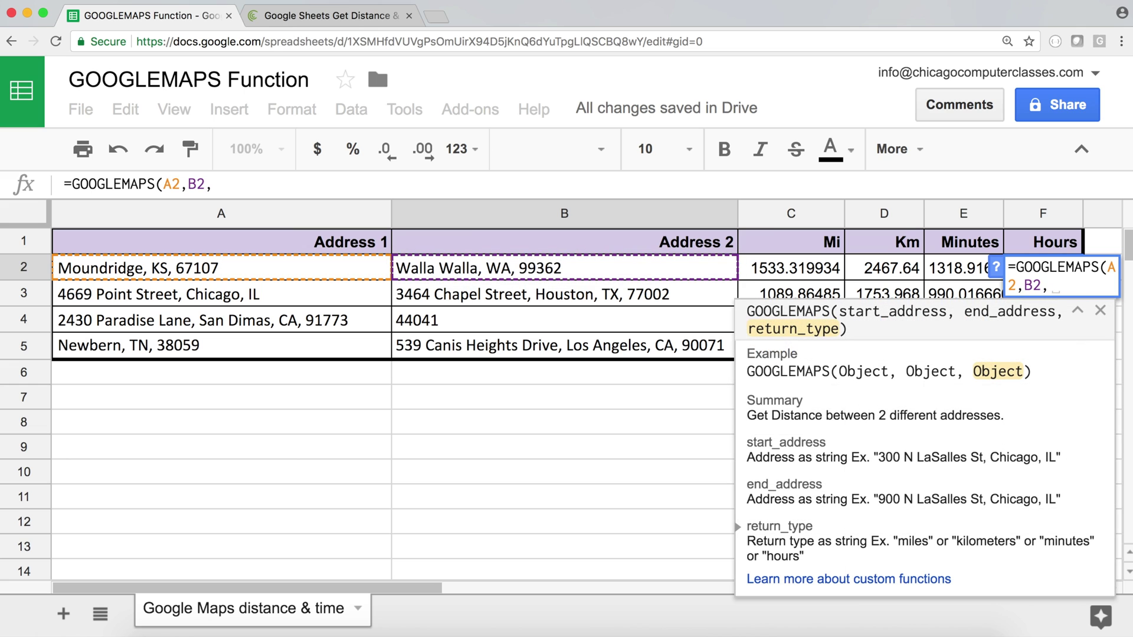
pyautogui.write('"')
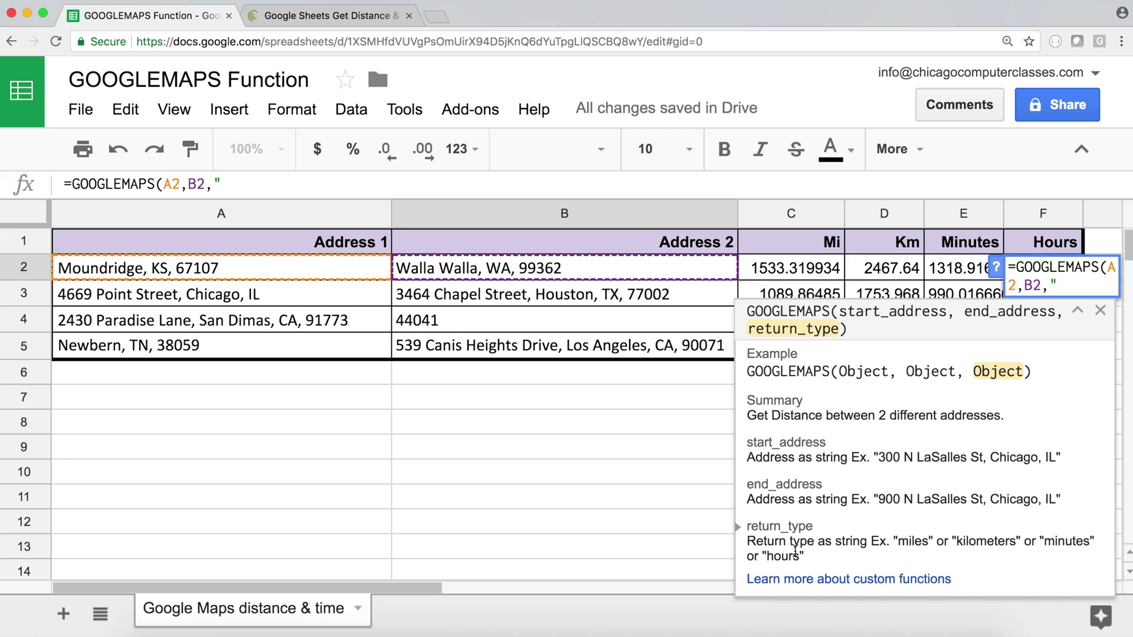
pyautogui.write('hours")')
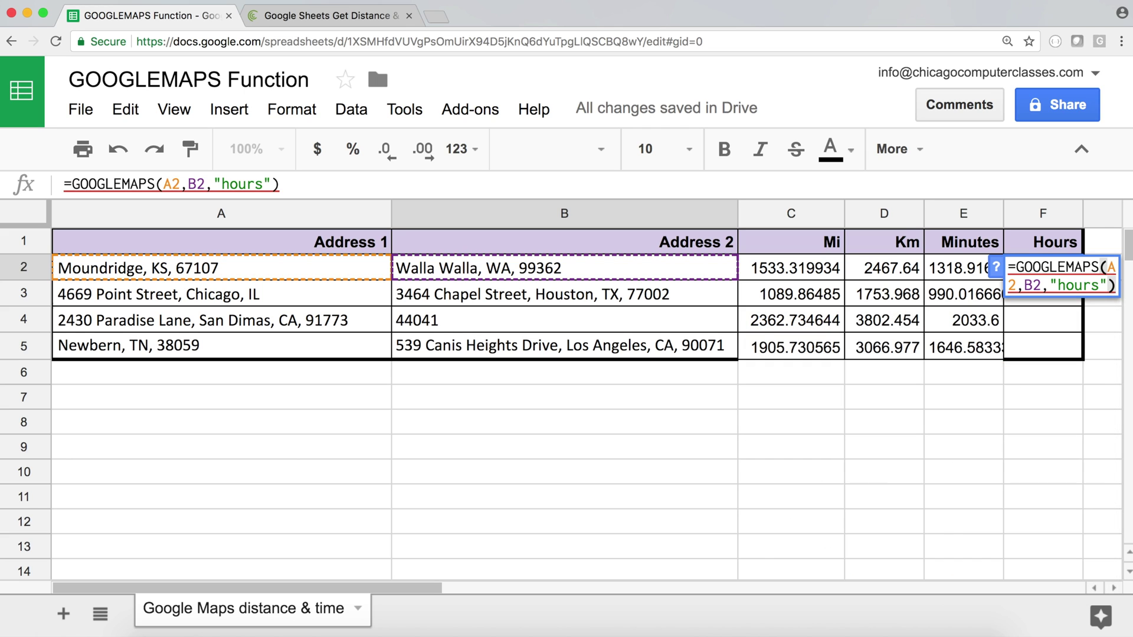
pyautogui.press('Return')
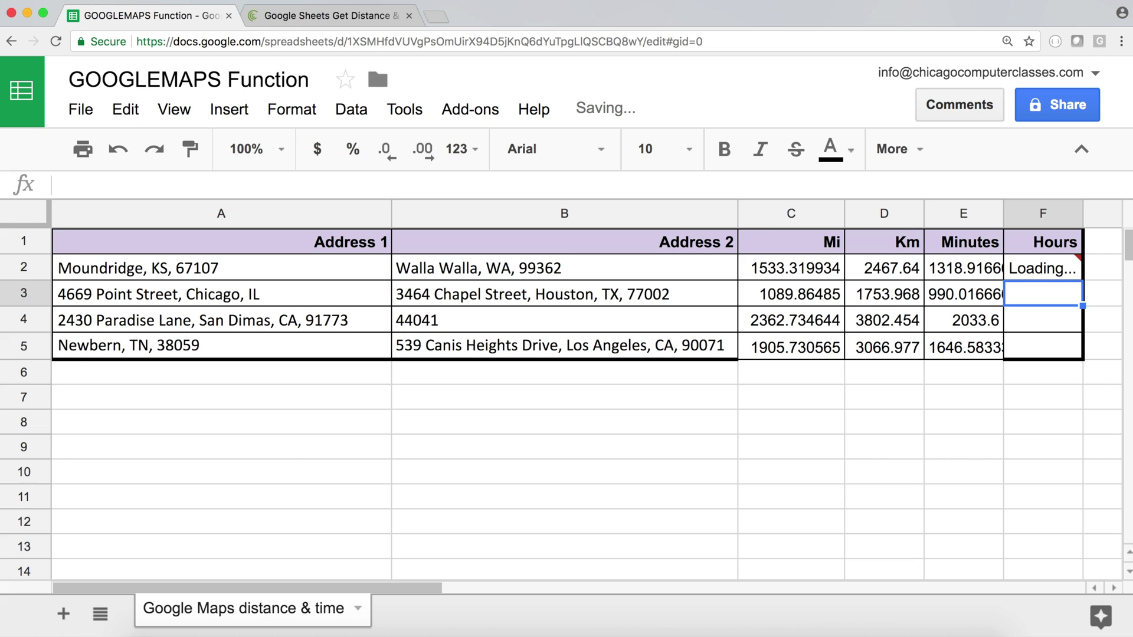
# - Copy the hours formula down to F5 and widen column F to show full values like 21.98194444
pyautogui.click(1063, 272)
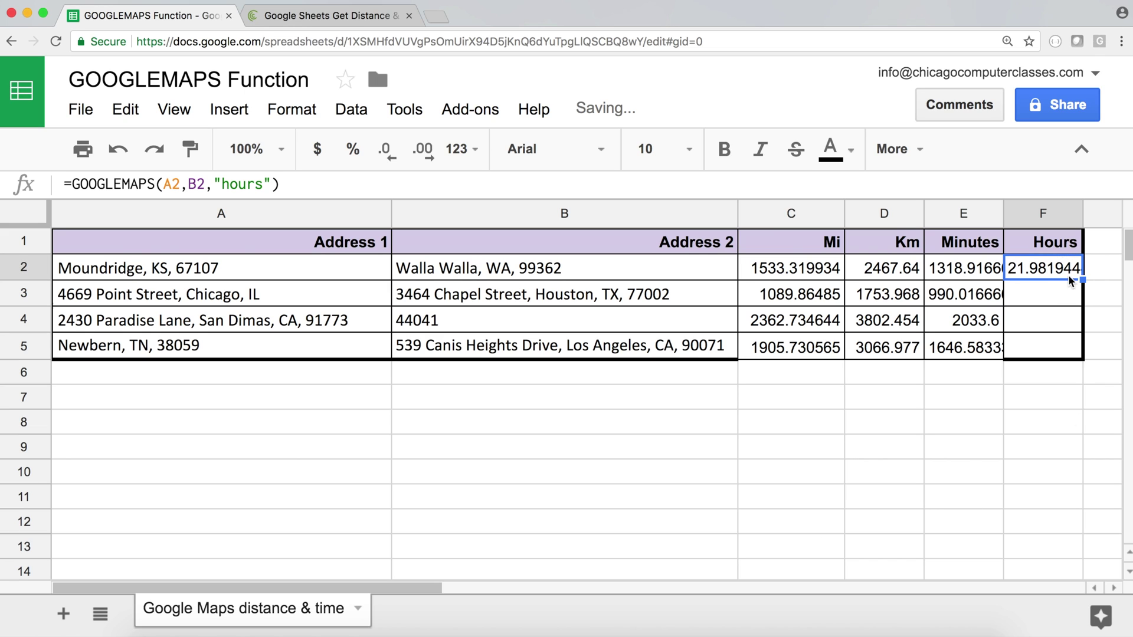
pyautogui.moveTo(1083, 279); pyautogui.dragTo(1084, 356)
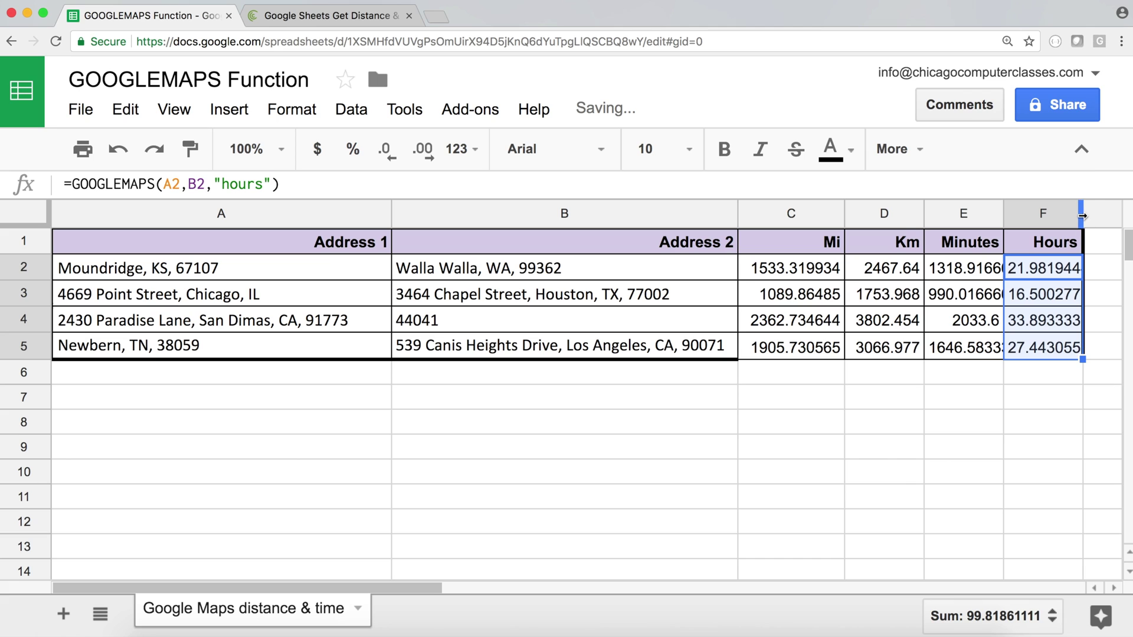
pyautogui.moveTo(1083, 214); pyautogui.dragTo(1093, 216)
pyautogui.press('Home')
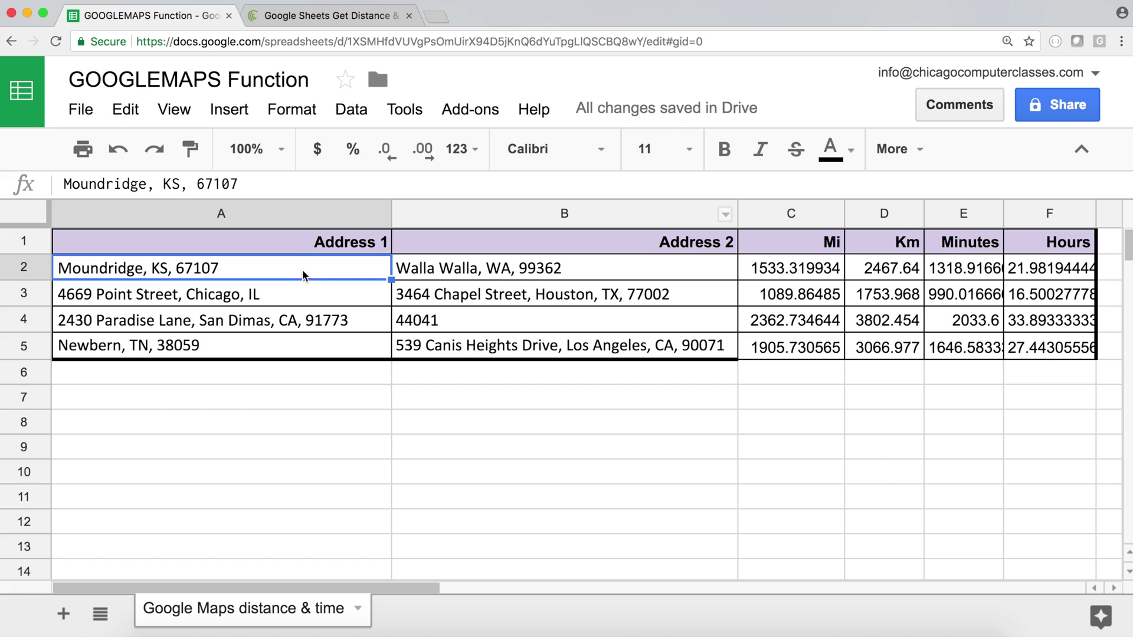
pyautogui.click(411, 326)
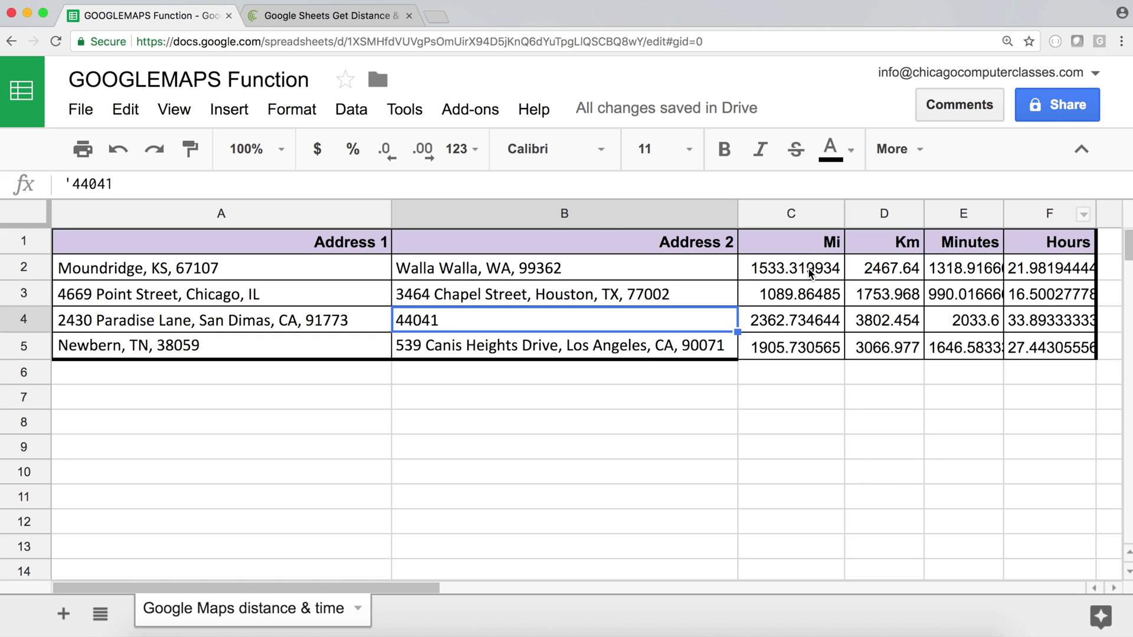
# - Format C2:F5 as Number so results show two decimals with thousands separators, e.g. 1,533.32
pyautogui.moveTo(812, 269); pyautogui.dragTo(1026, 353)
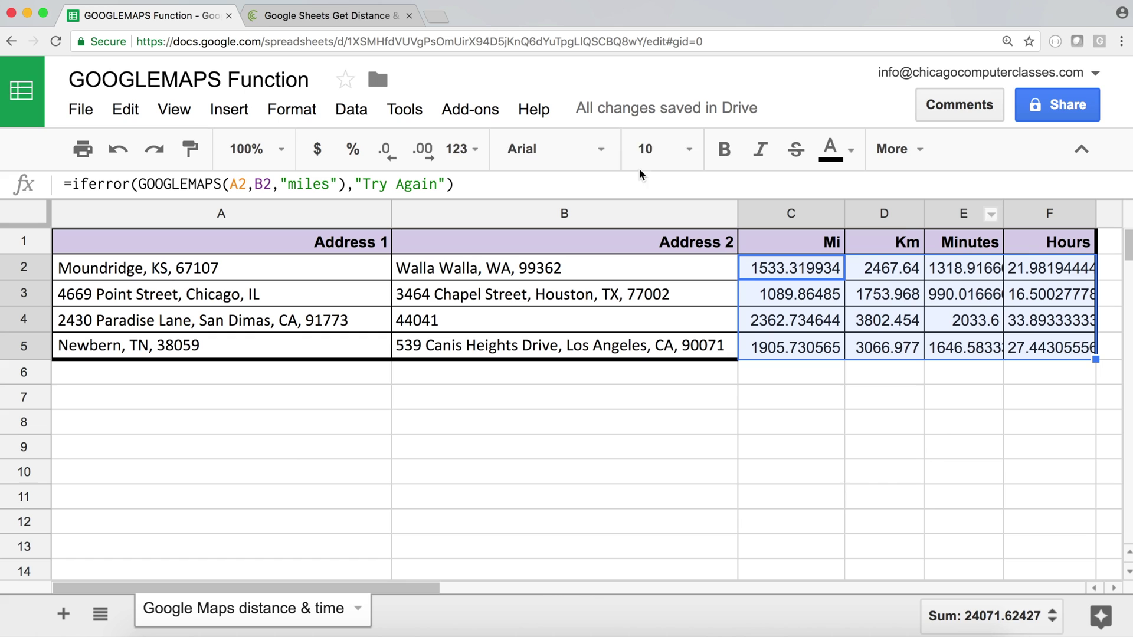
pyautogui.click(458, 149)
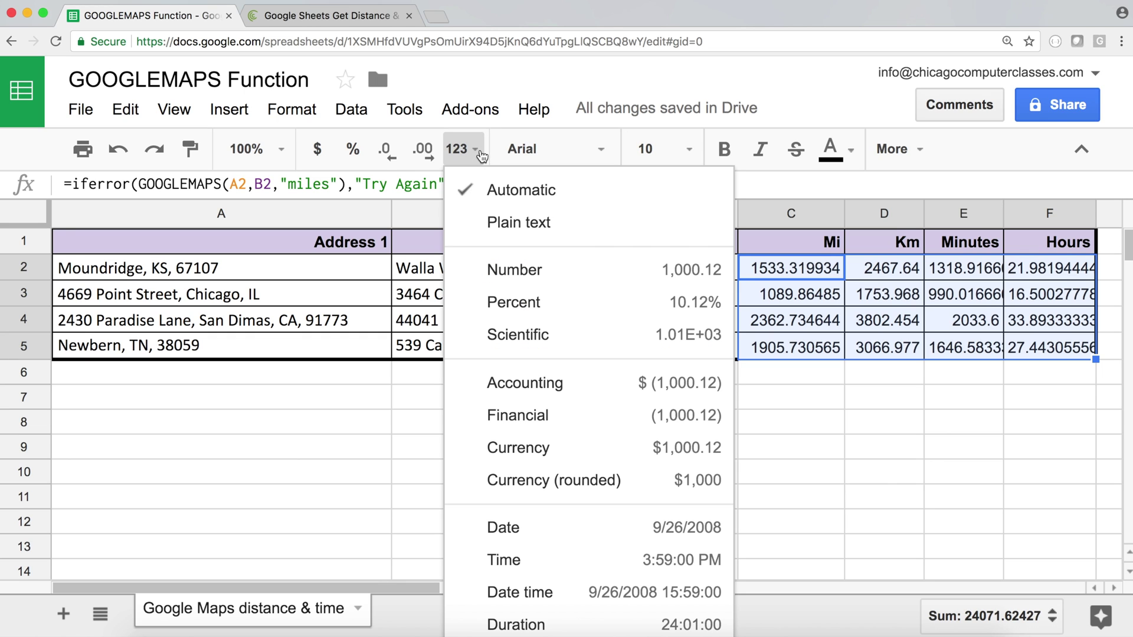
pyautogui.click(546, 285)
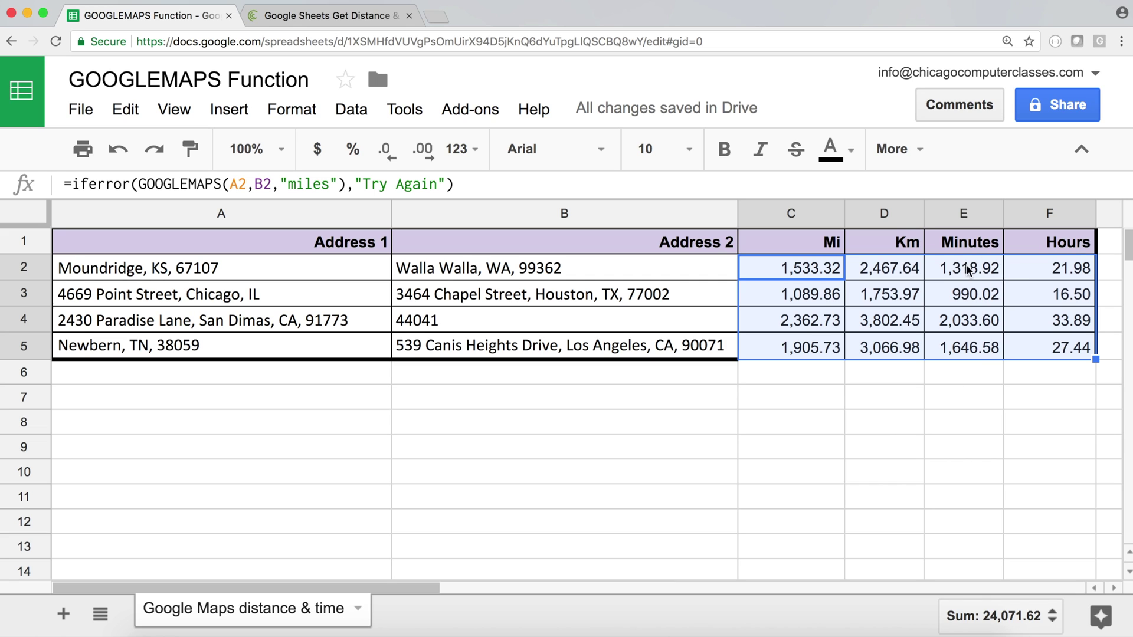
pyautogui.click(983, 352)
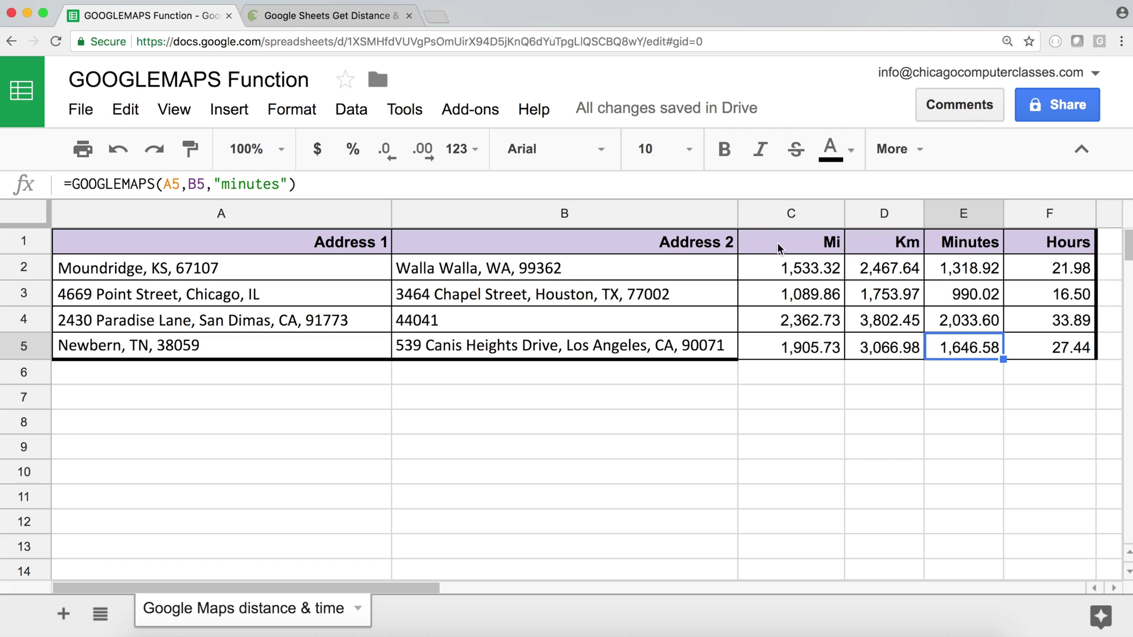
pyautogui.click(775, 267)
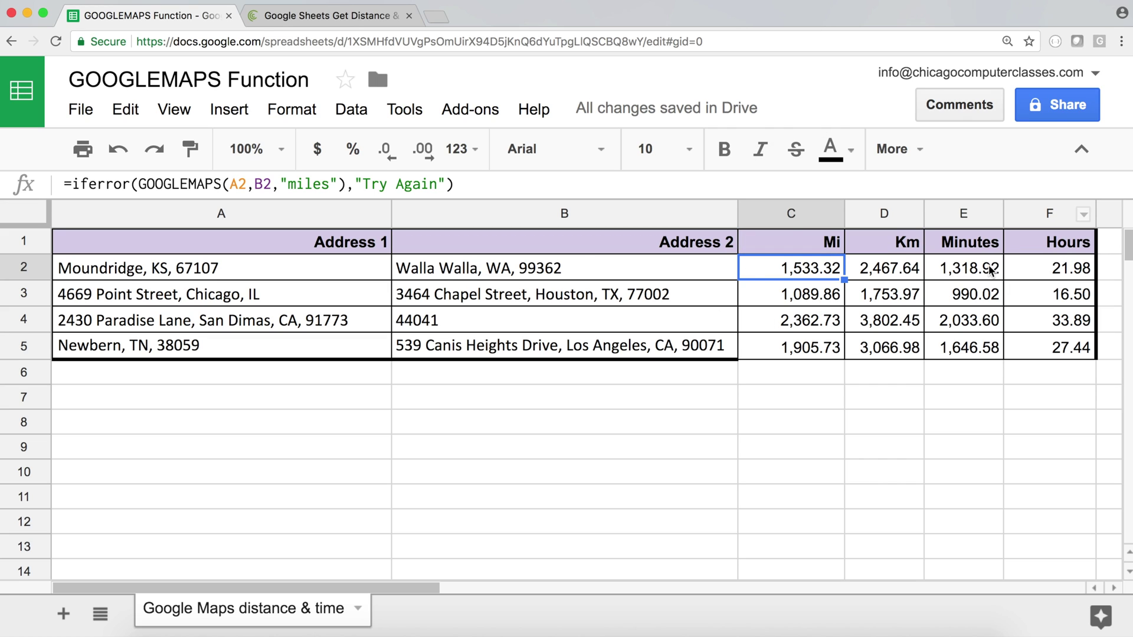
pyautogui.moveTo(994, 270); pyautogui.dragTo(1032, 270)
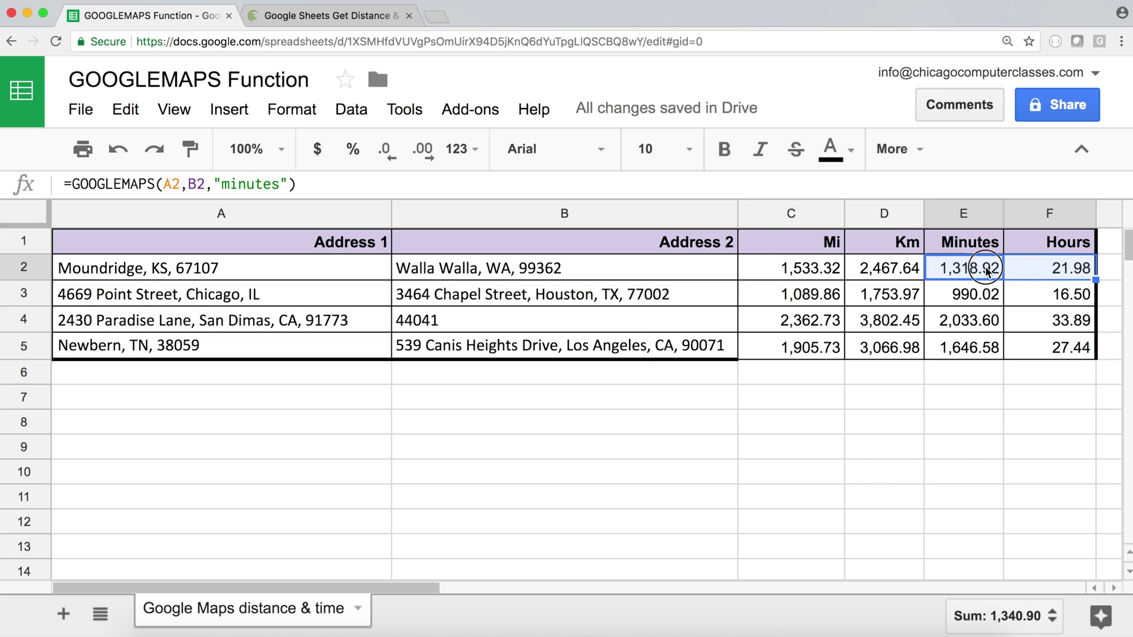
pyautogui.click(240, 275)
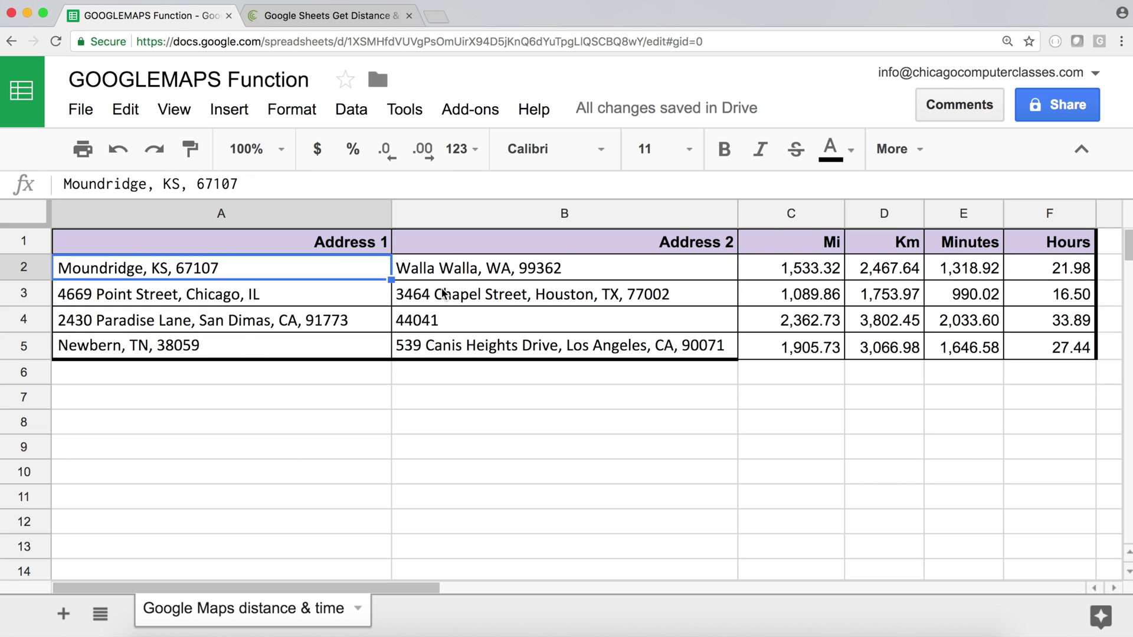